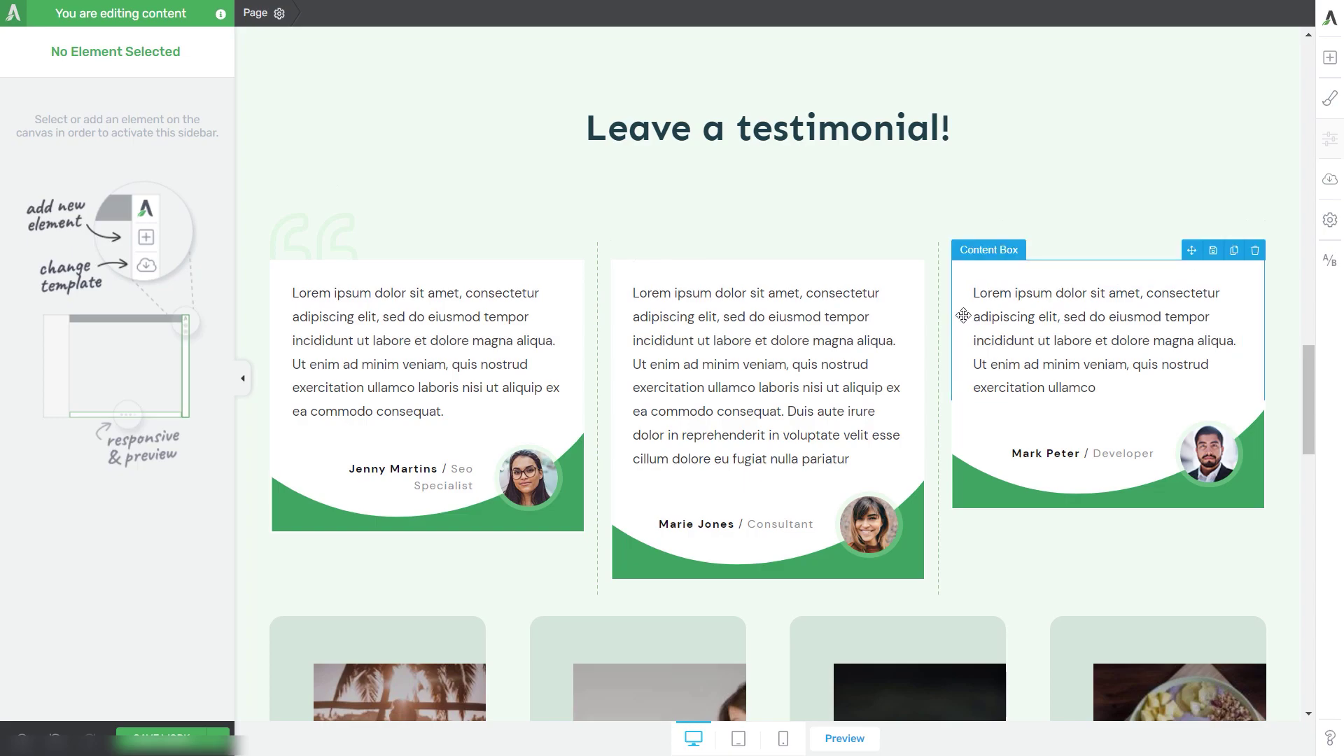
Step: Add a Capture Testimonials element below the 'Leave a testimonial!' heading using the Capture Testimonial 01 template
left_click(1330, 62)
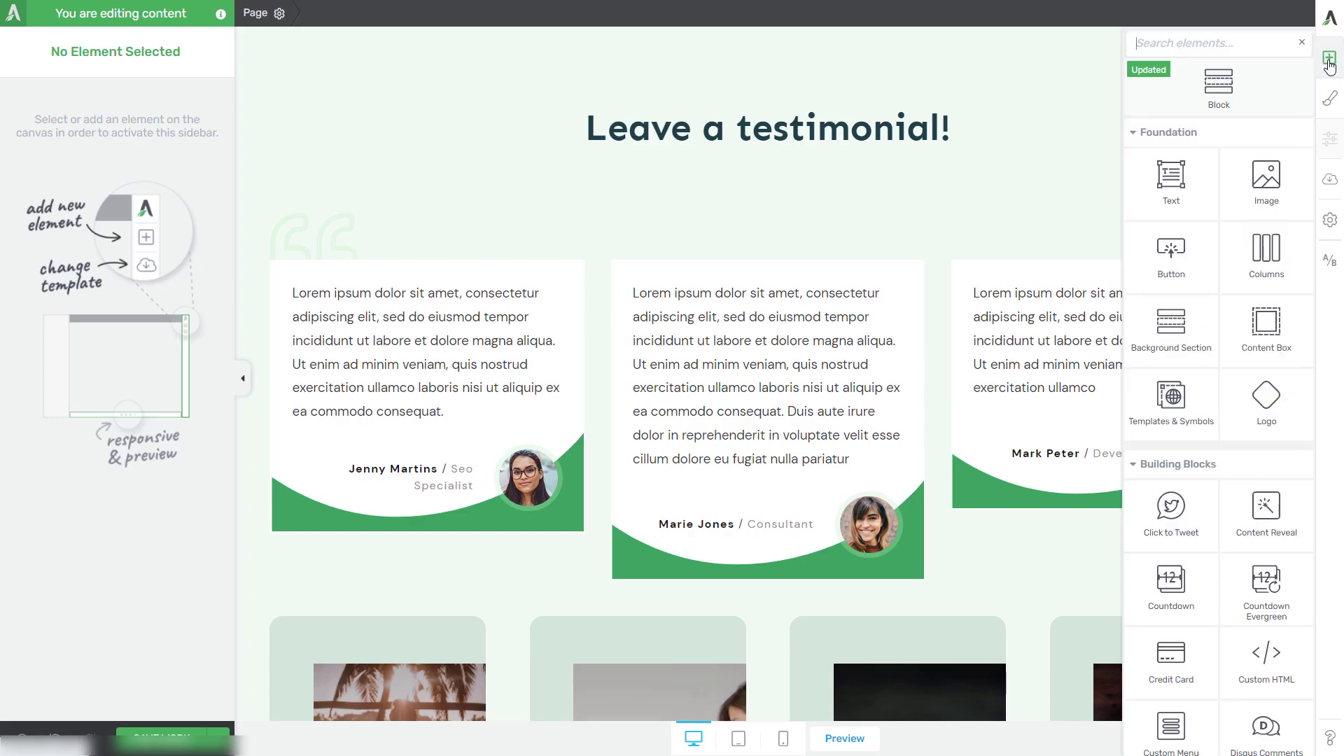
type("captu")
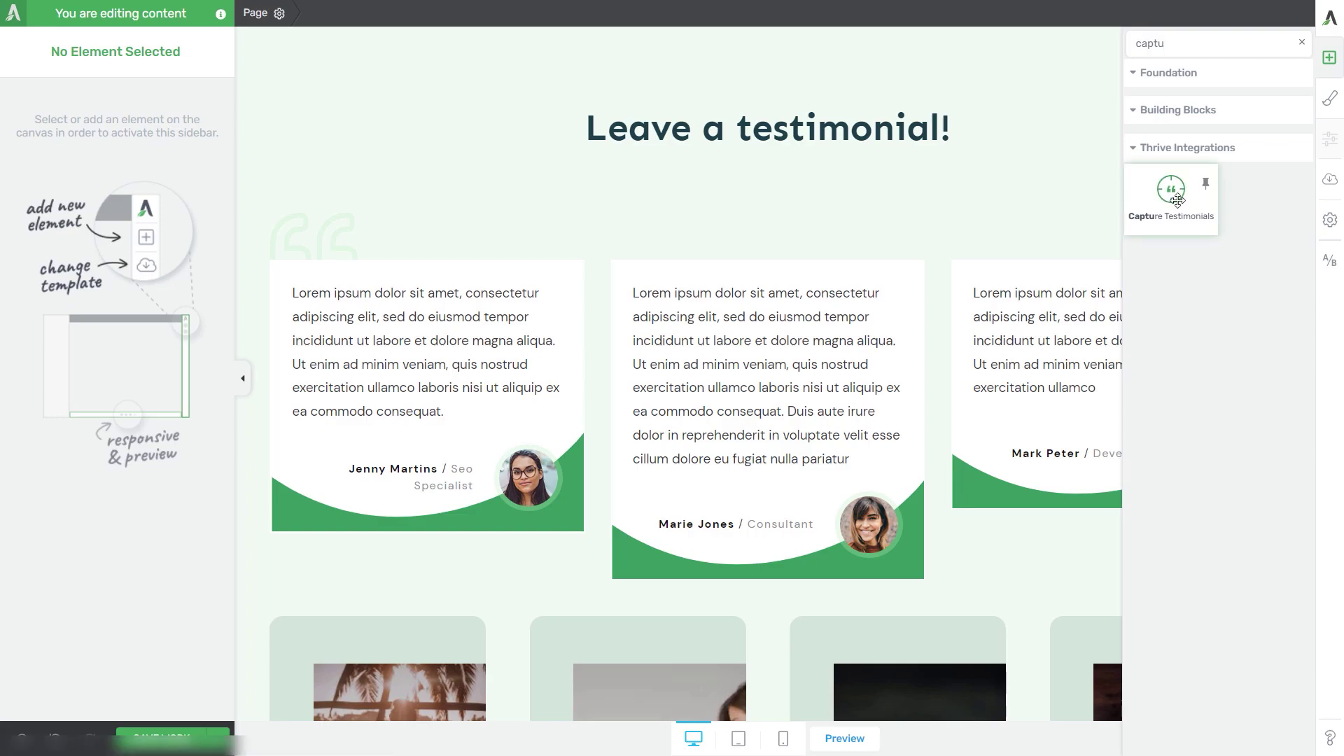
left_click_drag(1169, 201, 773, 160)
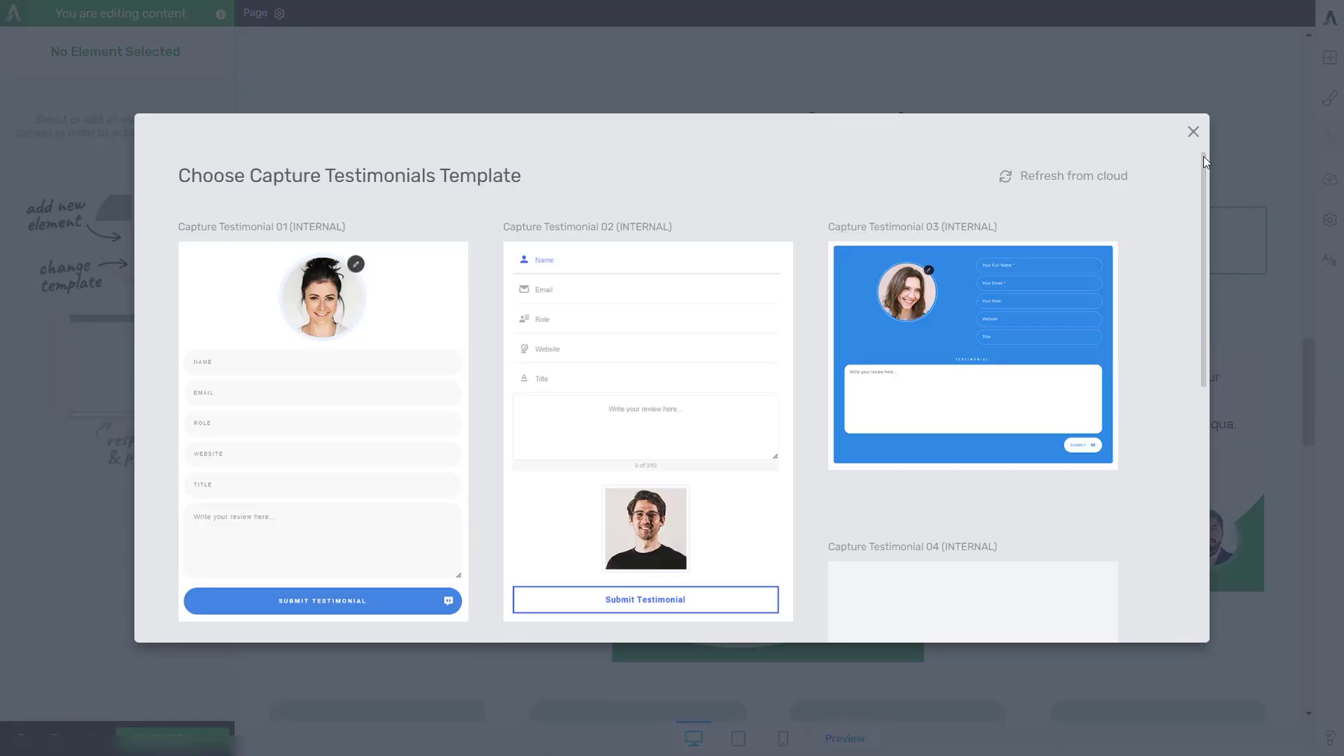
left_click_drag(1203, 160, 1128, 225)
scroll(1124, 182, "up", 3)
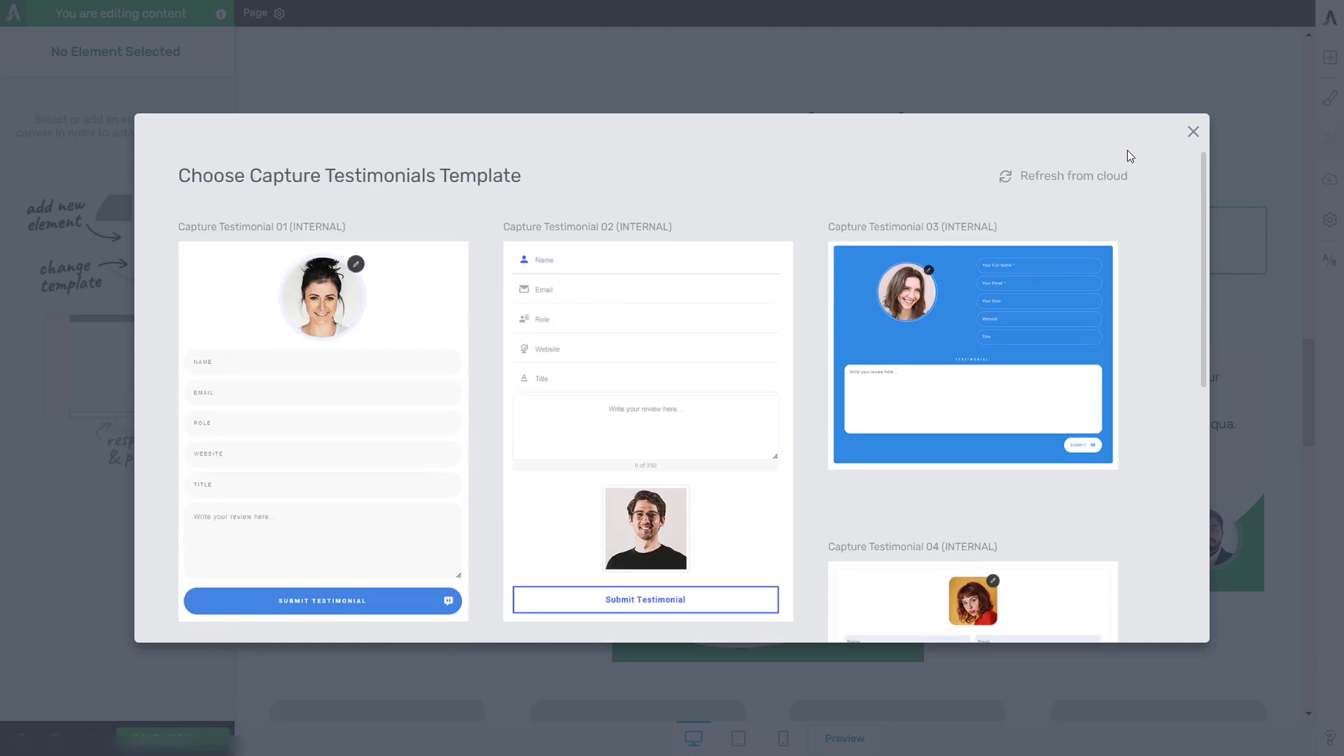
scroll(1173, 347, "down", 5)
scroll(1175, 338, "up", 5)
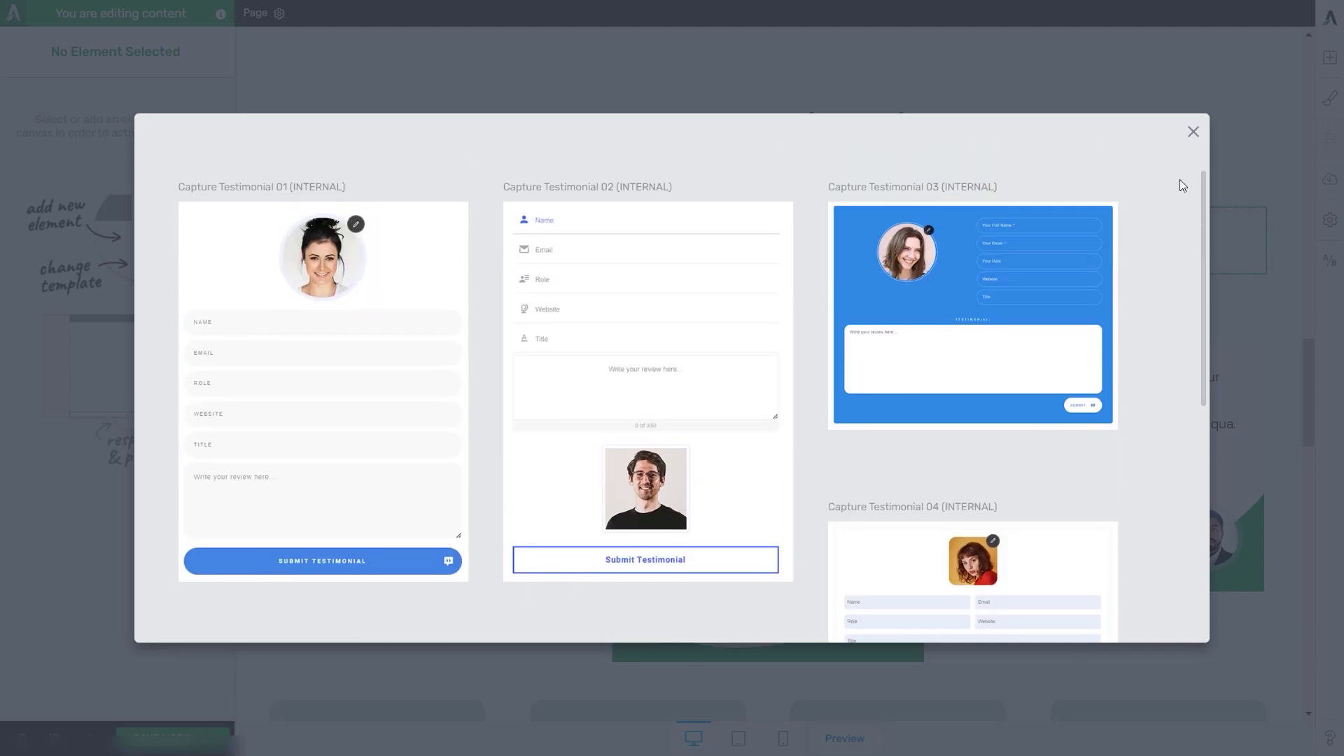
left_click(268, 396)
Step: Scroll the page so the heading and the new testimonial form are in view
scroll(1314, 346, "down", 2)
scroll(1314, 354, "up", 1)
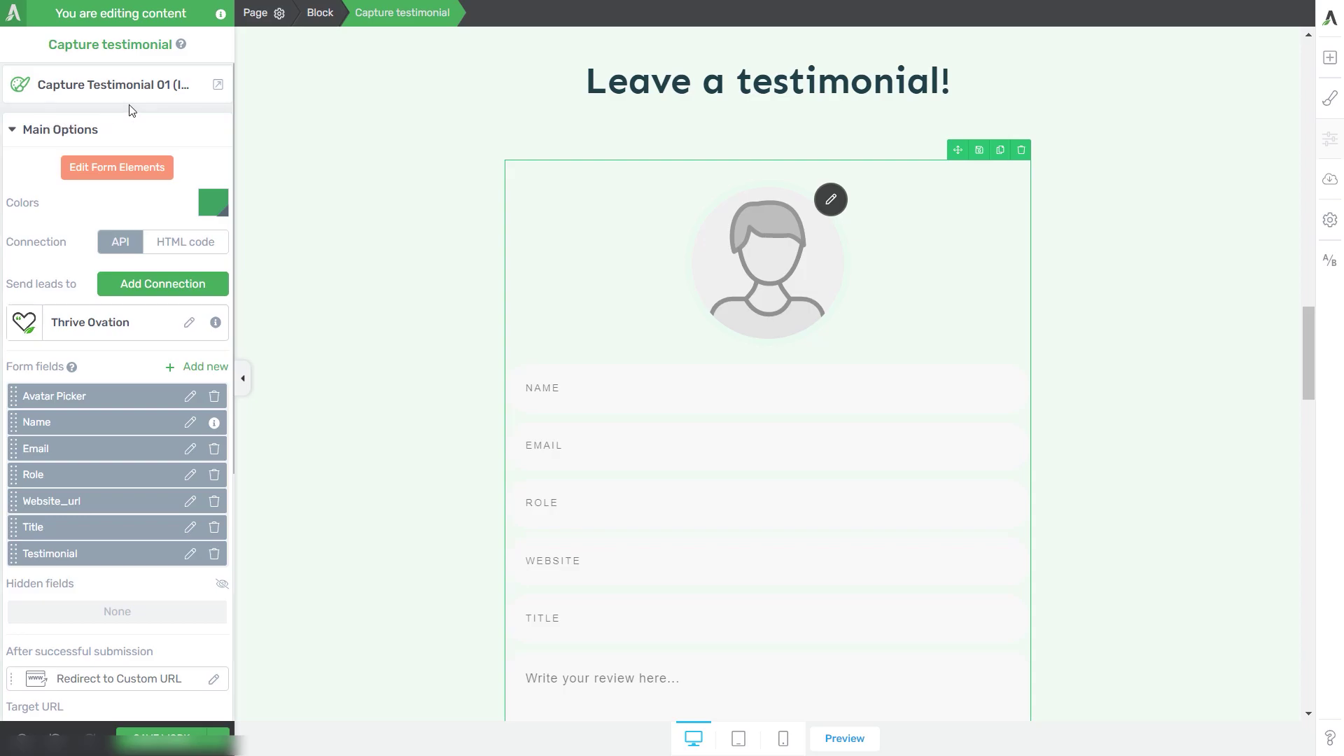
left_click(95, 89)
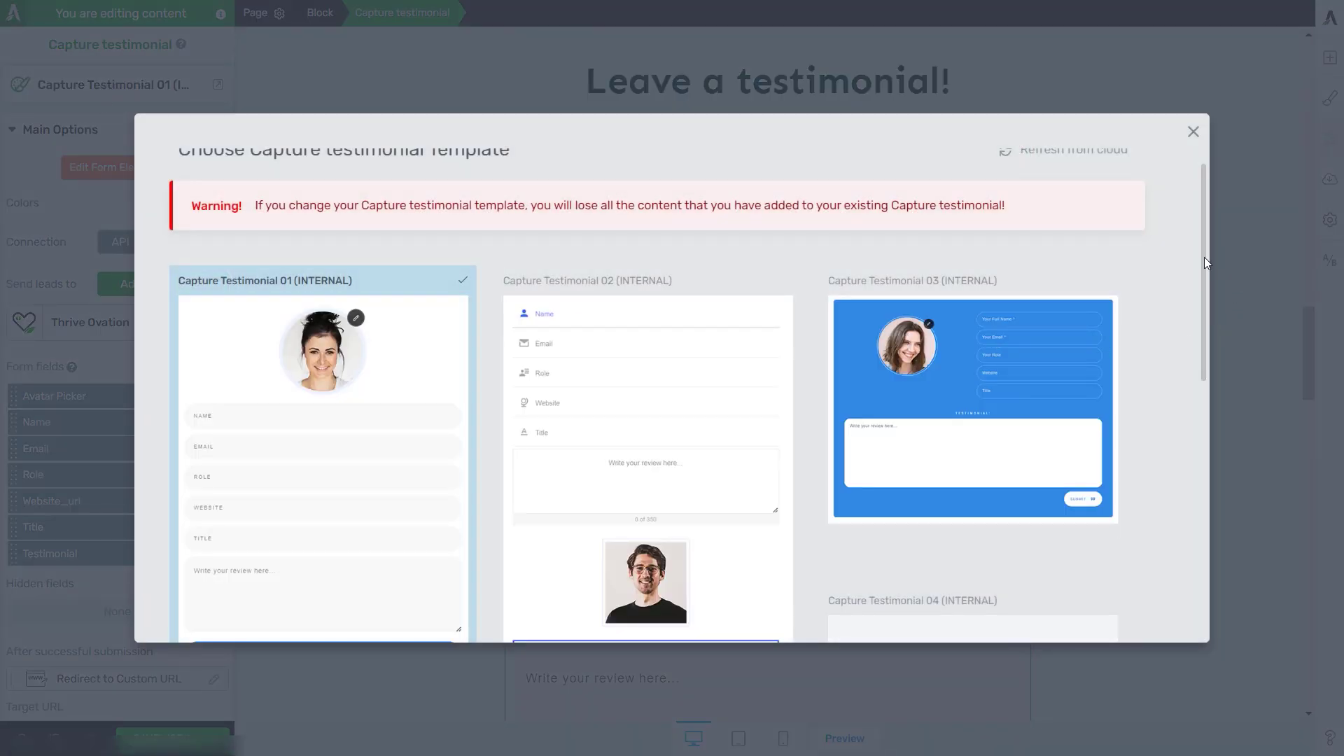
mouse_move(1205, 257)
left_mouse_down()
mouse_move(1216, 456)
mouse_move(1194, 262)
left_mouse_up()
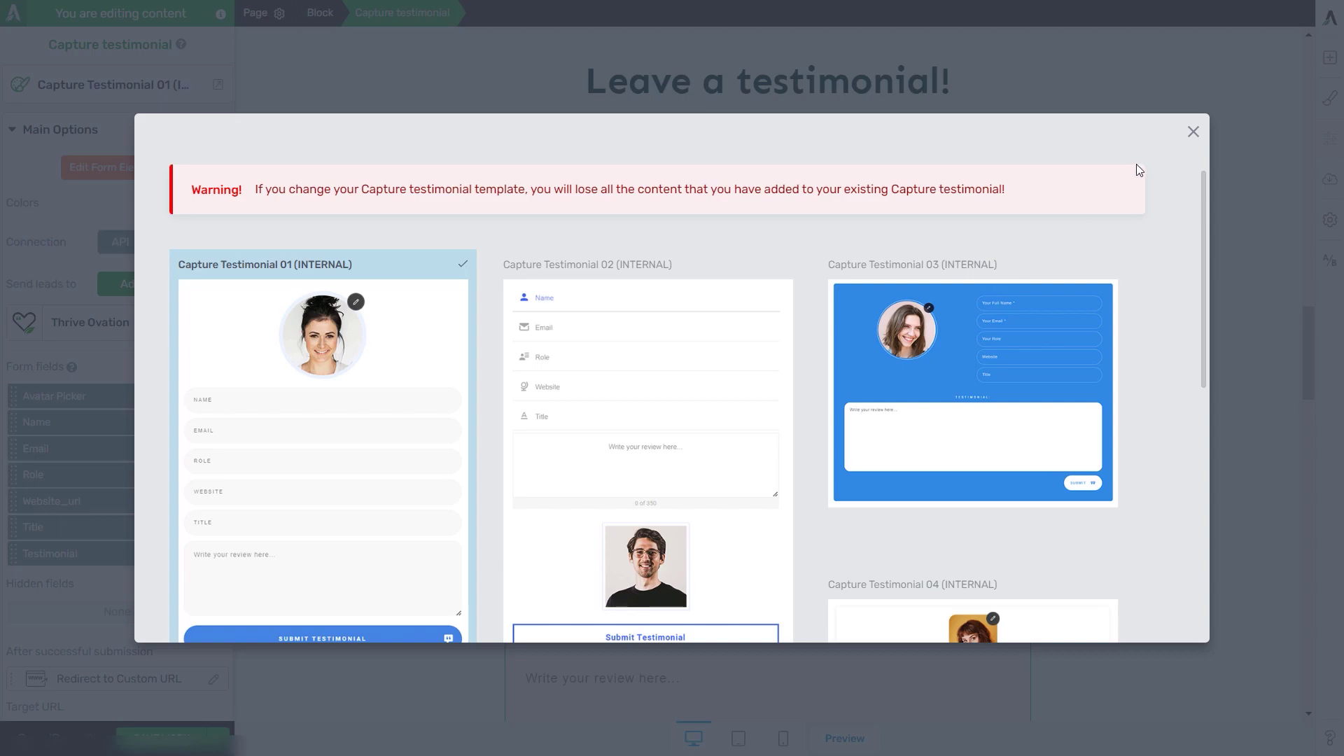
left_click_drag(1204, 201, 1202, 445)
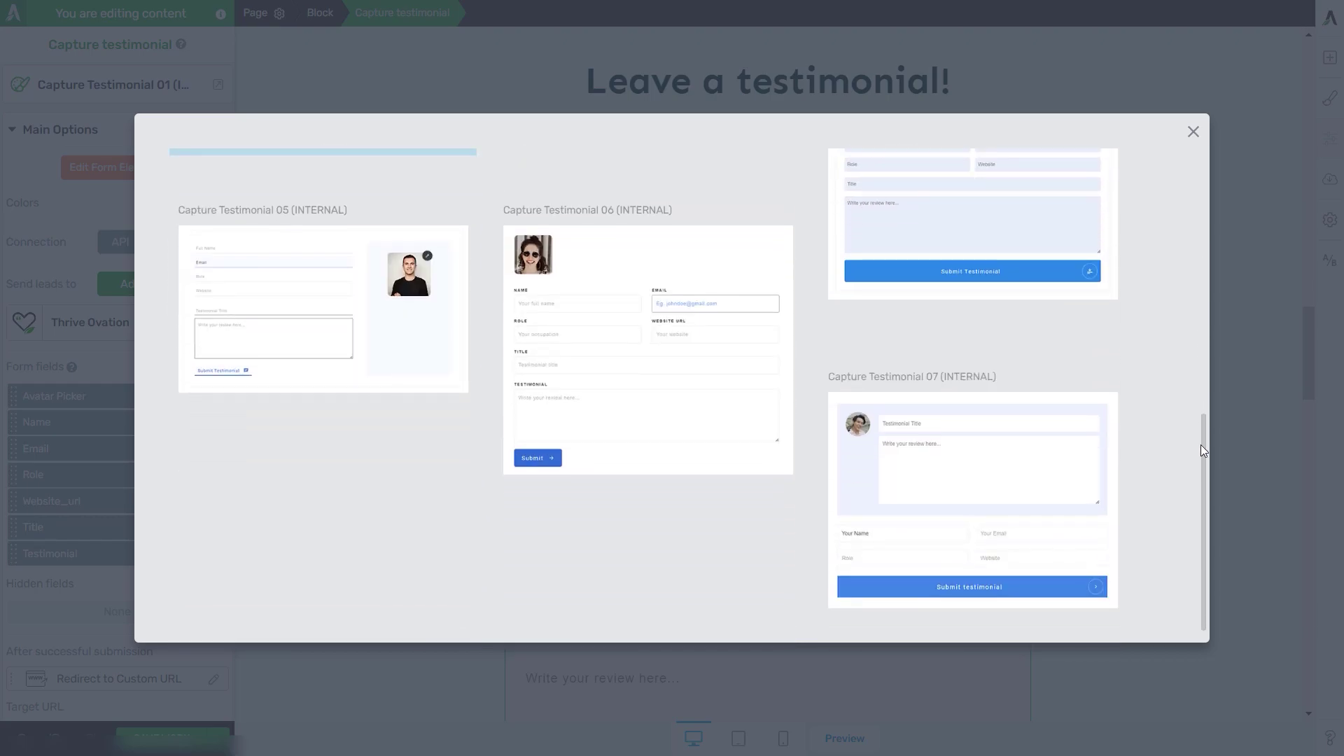
left_click(1194, 132)
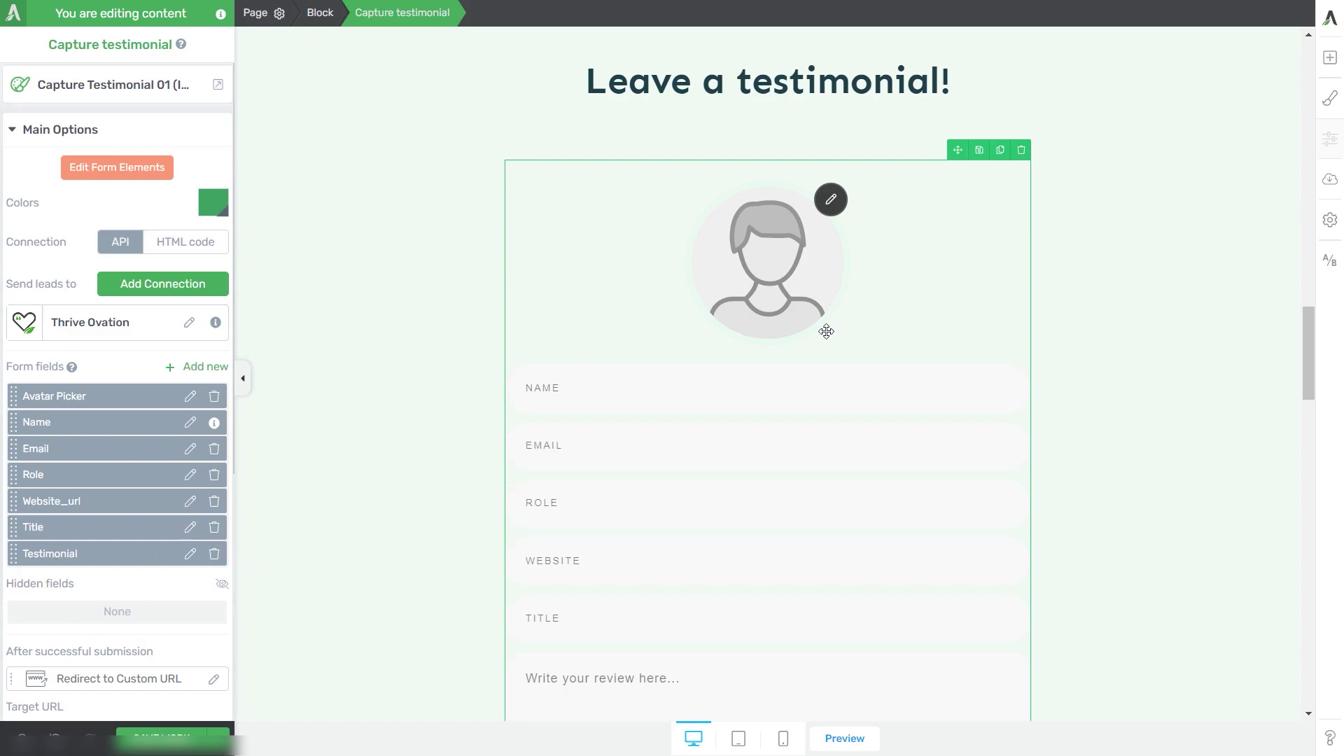
Step: Switch the testimonial form into Edit Form Elements mode
left_click_drag(1309, 335, 1312, 347)
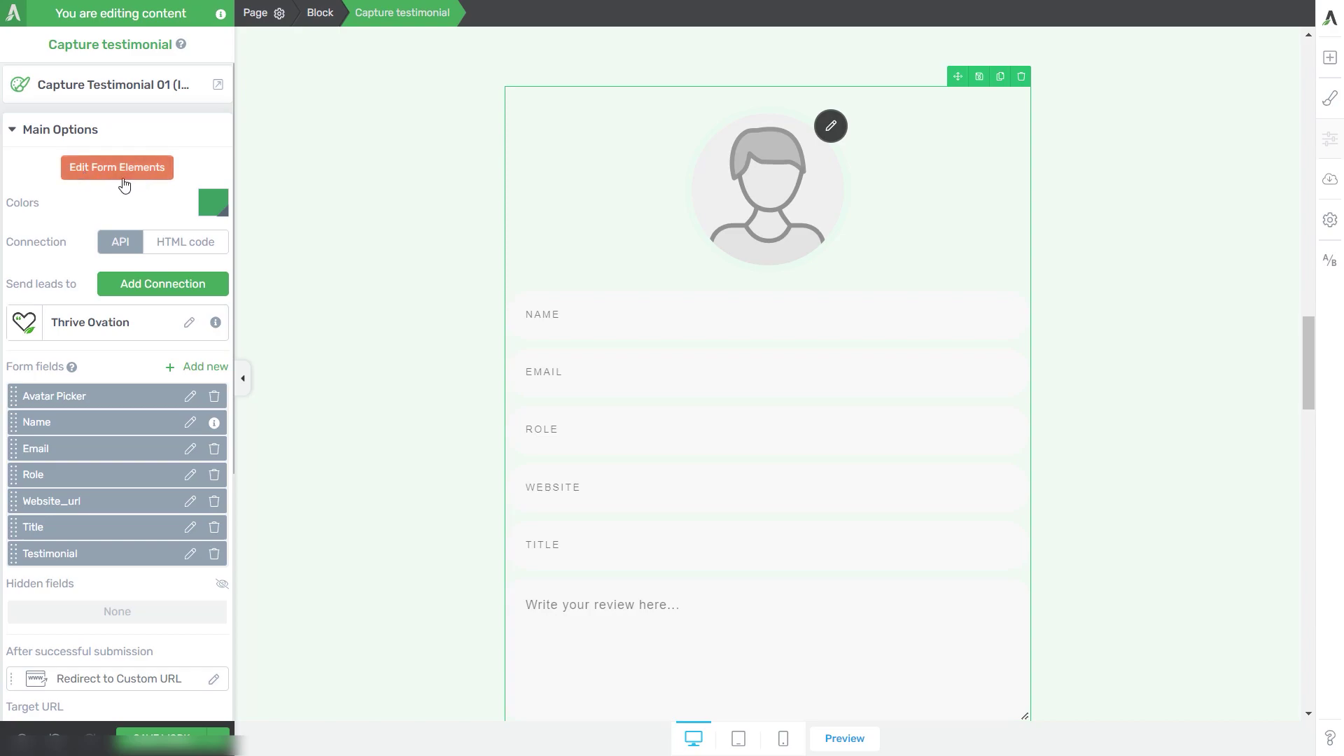
left_click(117, 175)
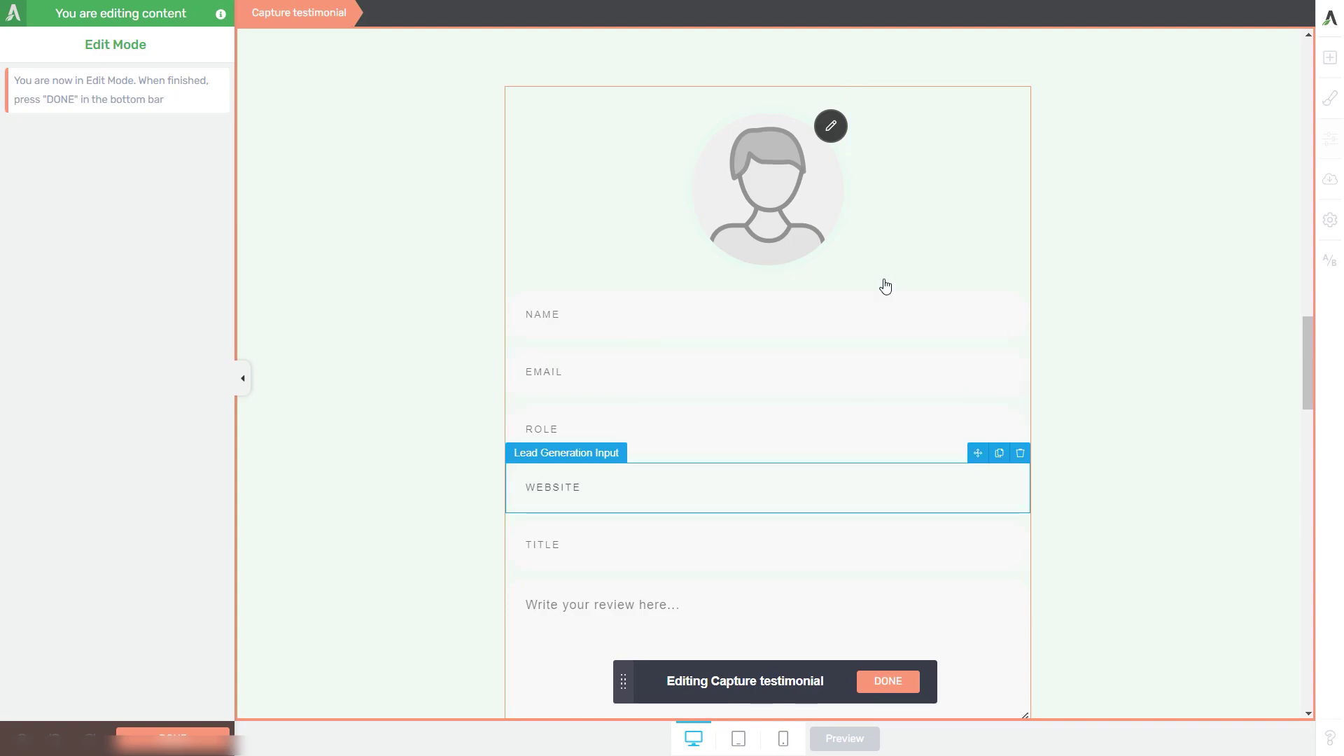
scroll(810, 350, "down", 1)
scroll(693, 602, "down", 1)
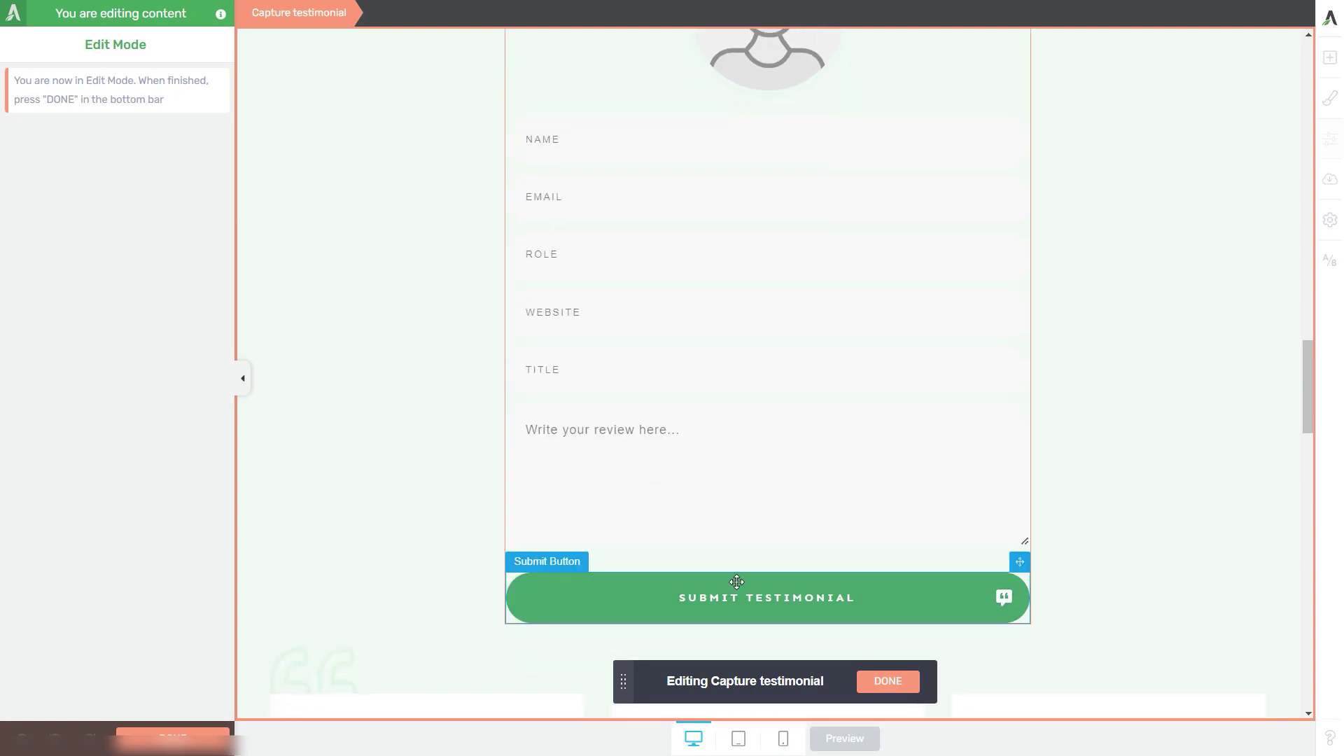
scroll(938, 564, "up", 3)
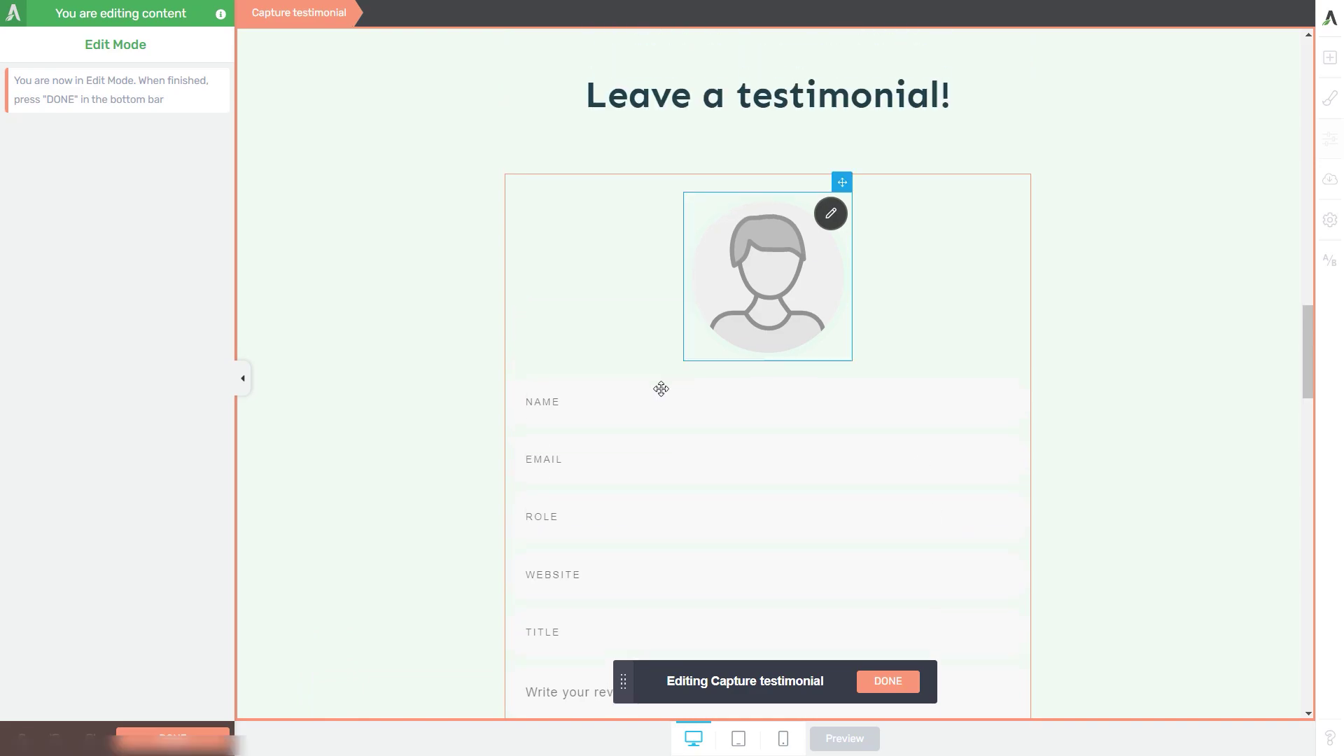
Step: Select the Name input, the avatar image and the Submit Testimonial text to inspect their settings
left_click(645, 410)
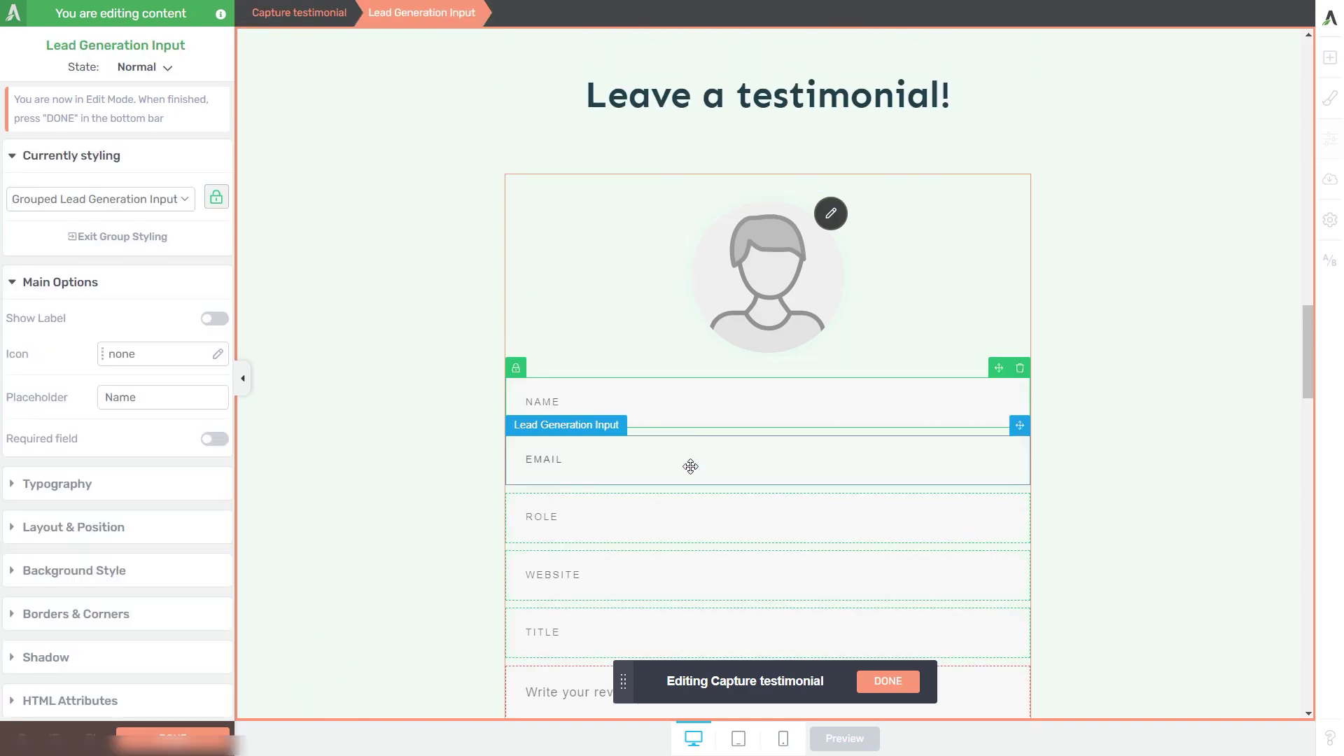
left_click(805, 308)
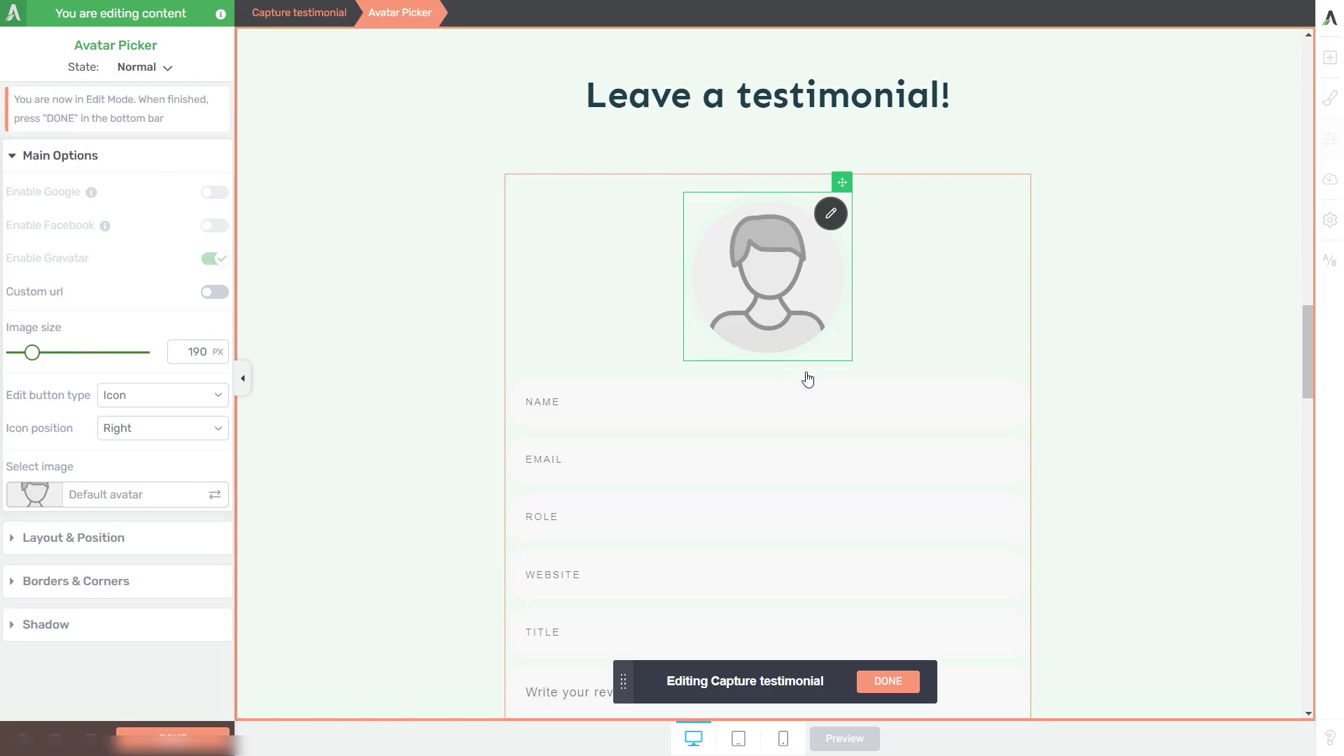
scroll(804, 378, "down", 4)
left_click(624, 512)
scroll(761, 369, "up", 5)
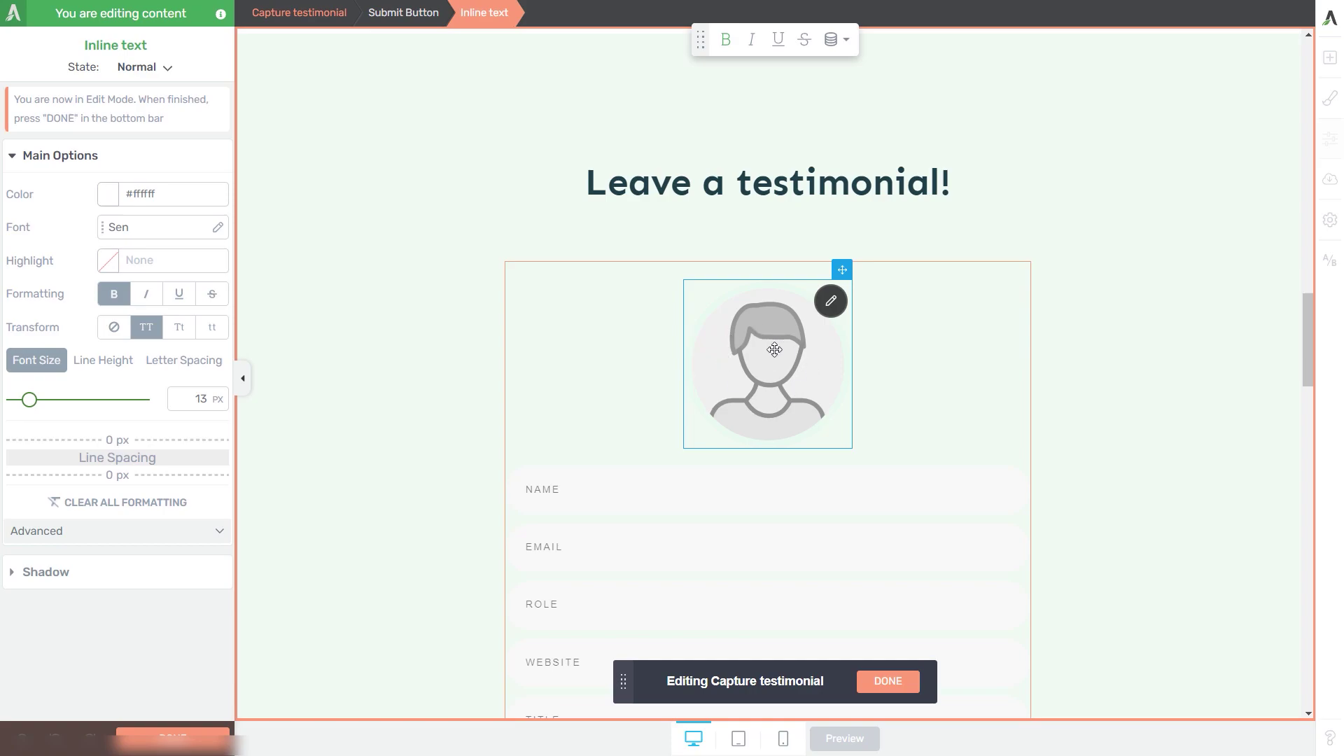
Step: Set the avatar picker's image size to 179 px, keeping the icon-style edit button
left_click(775, 349)
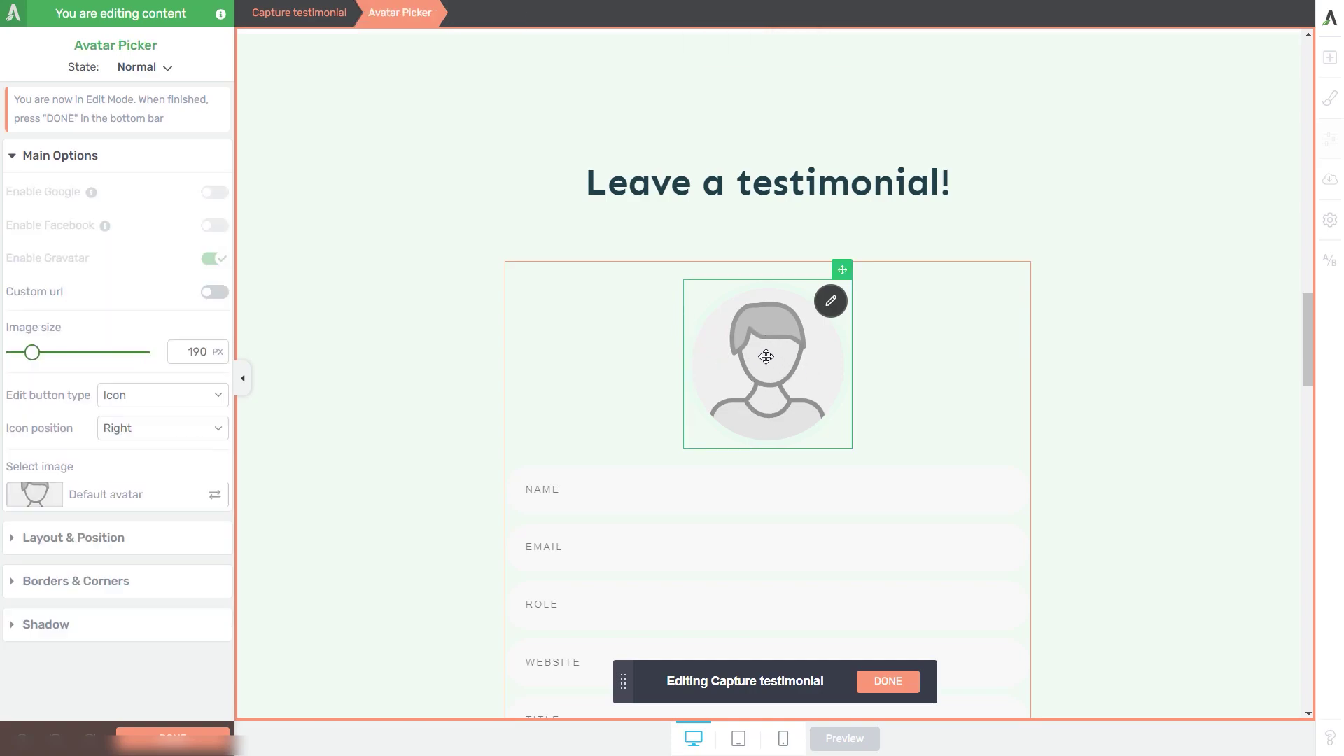
left_click_drag(32, 353, 31, 357)
left_click(114, 395)
key("Escape")
key("Down")
key("Up")
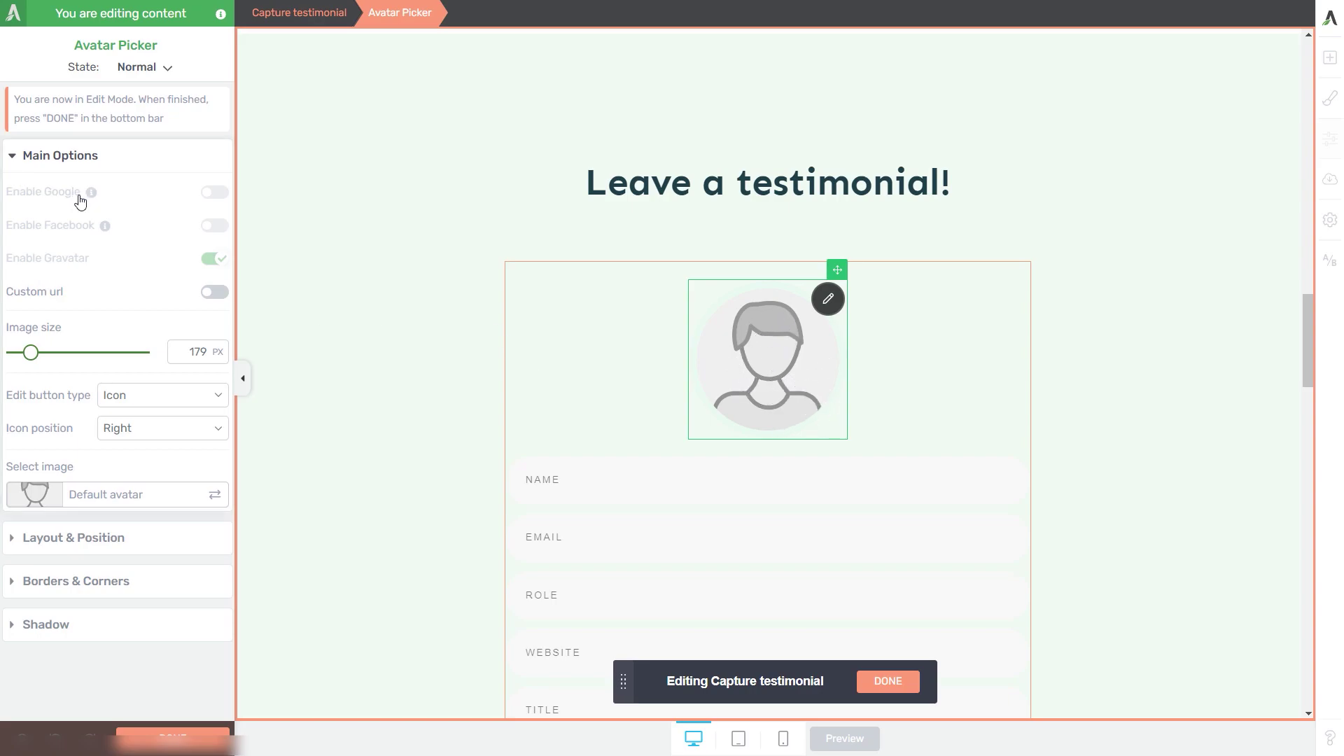
mouse_move(93, 196)
Step: Exit form element editing and preview the page to check the avatar change options
left_click(888, 683)
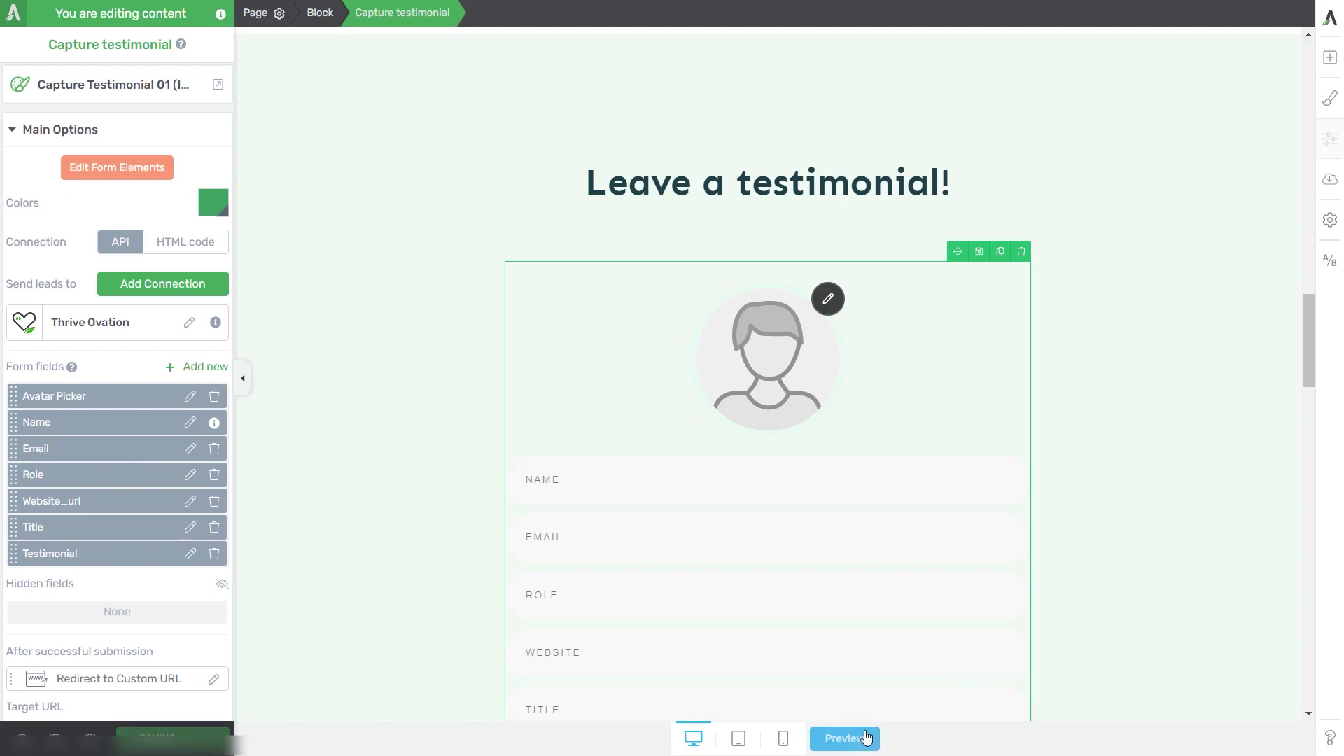
left_click(845, 740)
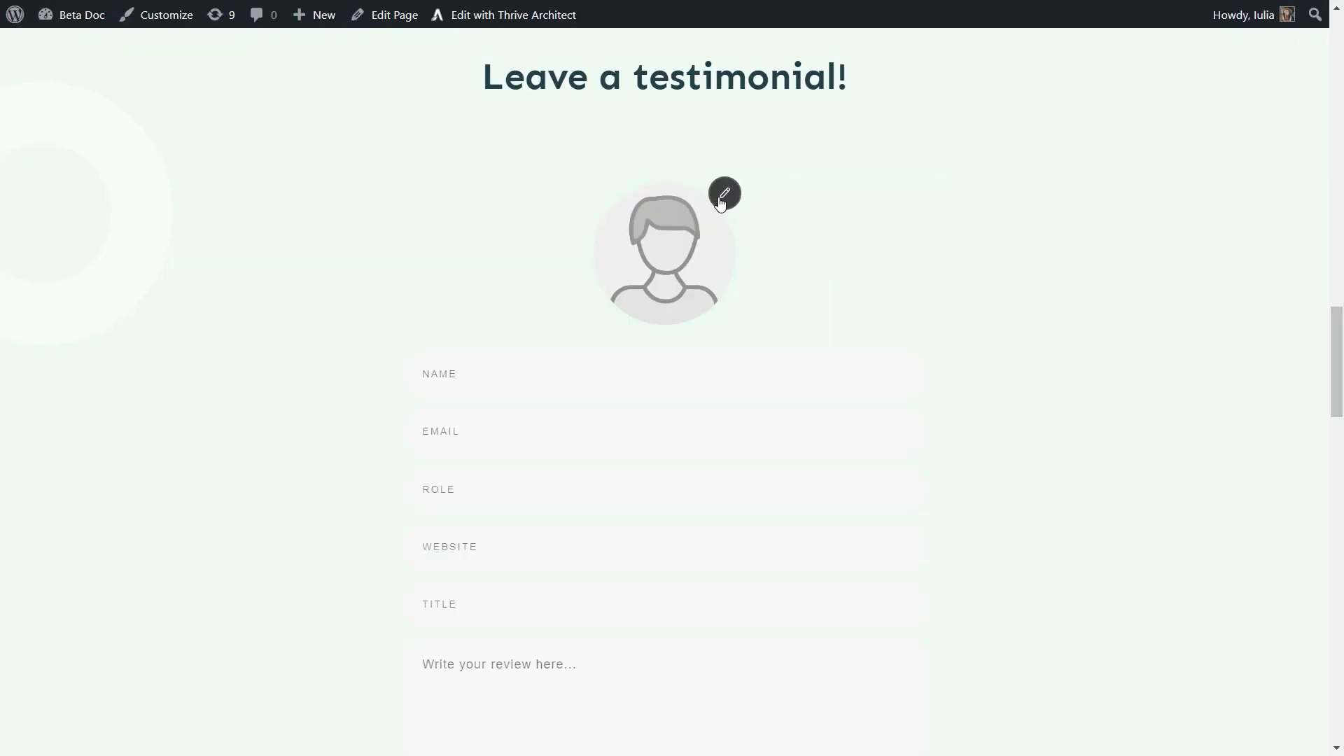
left_click(726, 203)
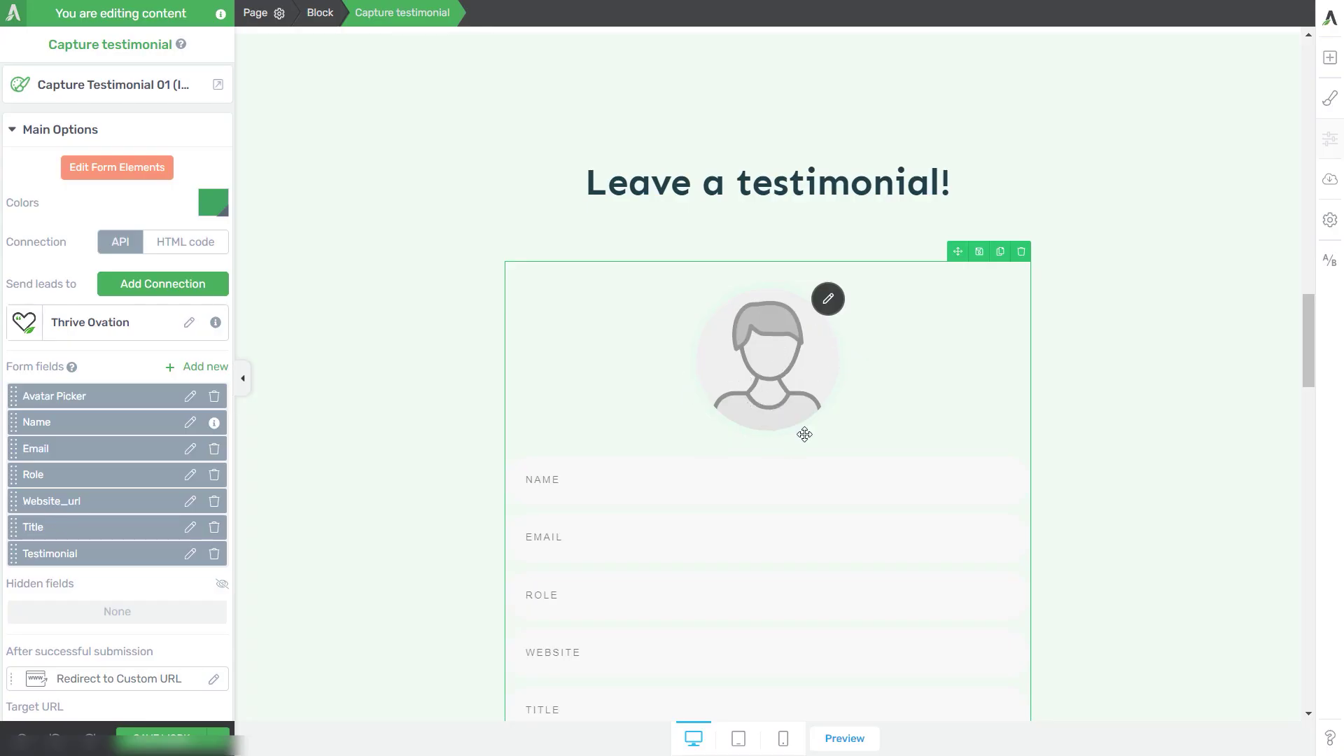
Step: Enable the avatar picker's Custom url option and confirm it appears on the form
left_click(112, 168)
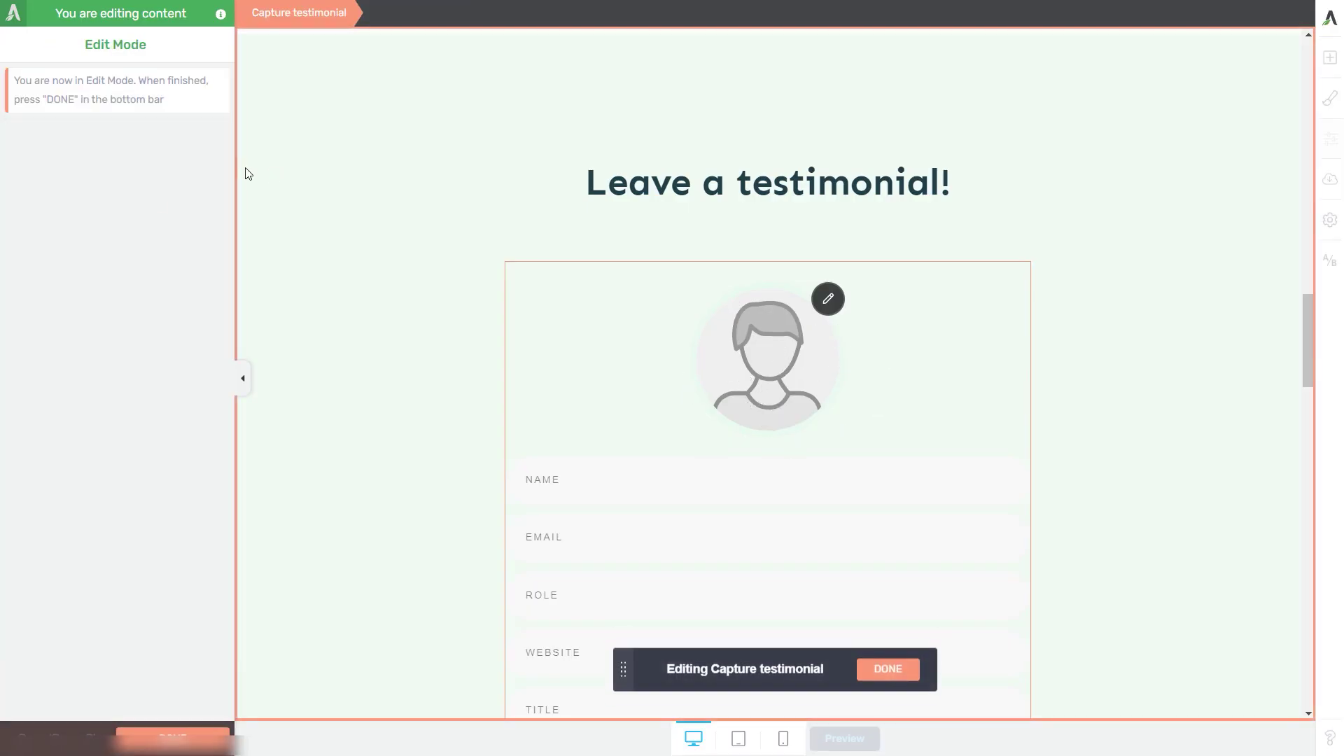
left_click(767, 350)
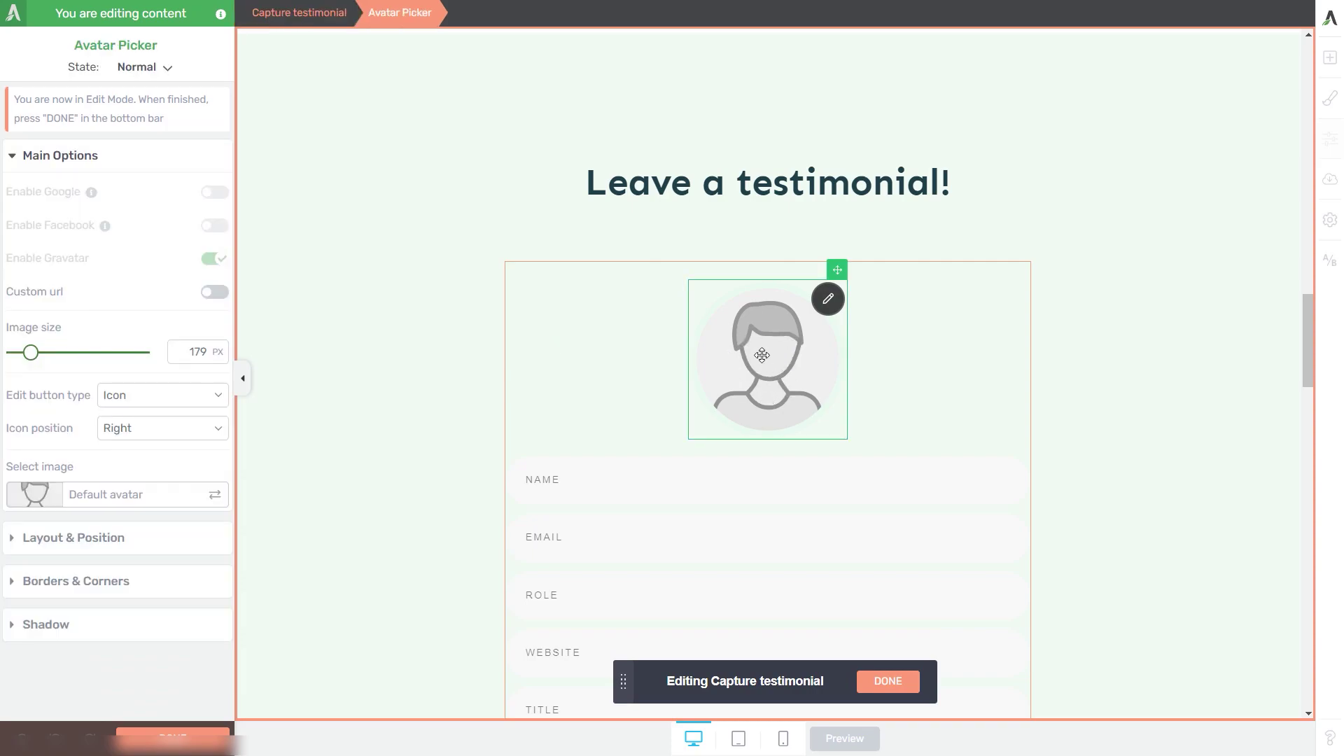
left_click(215, 293)
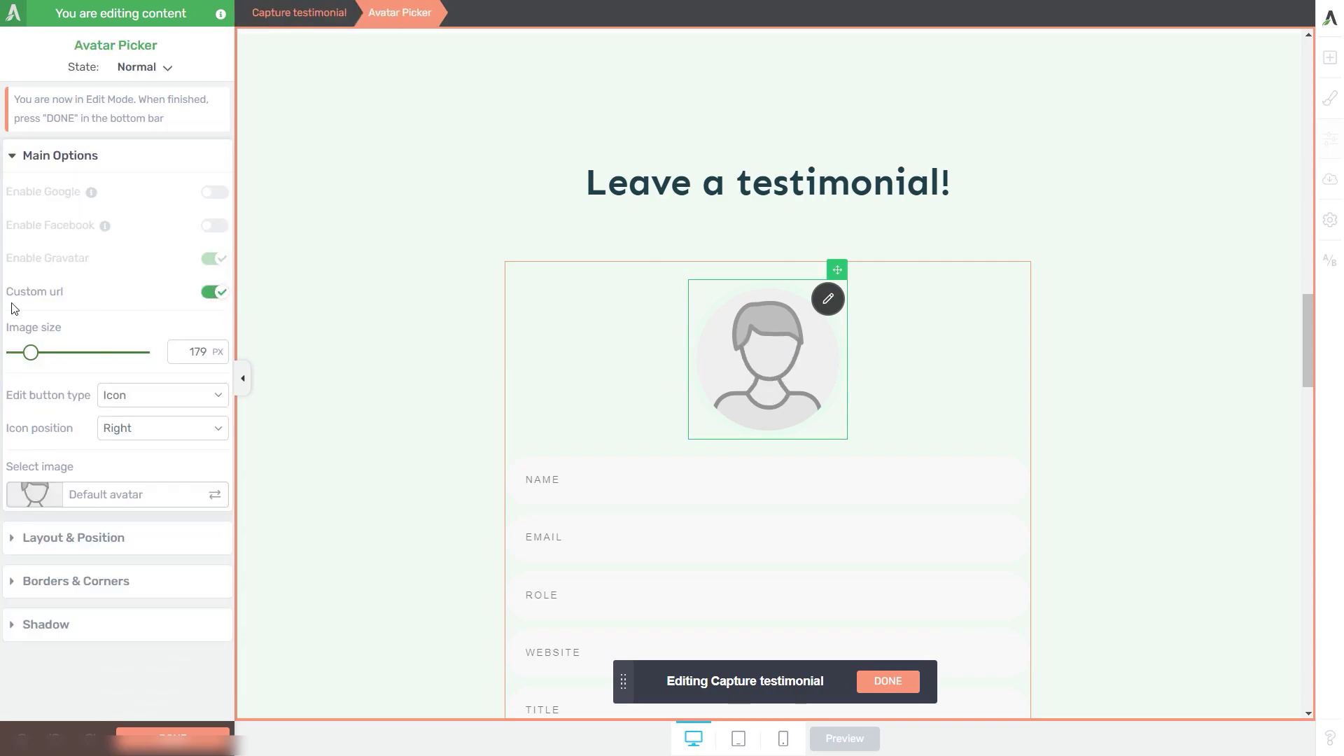
left_click(888, 682)
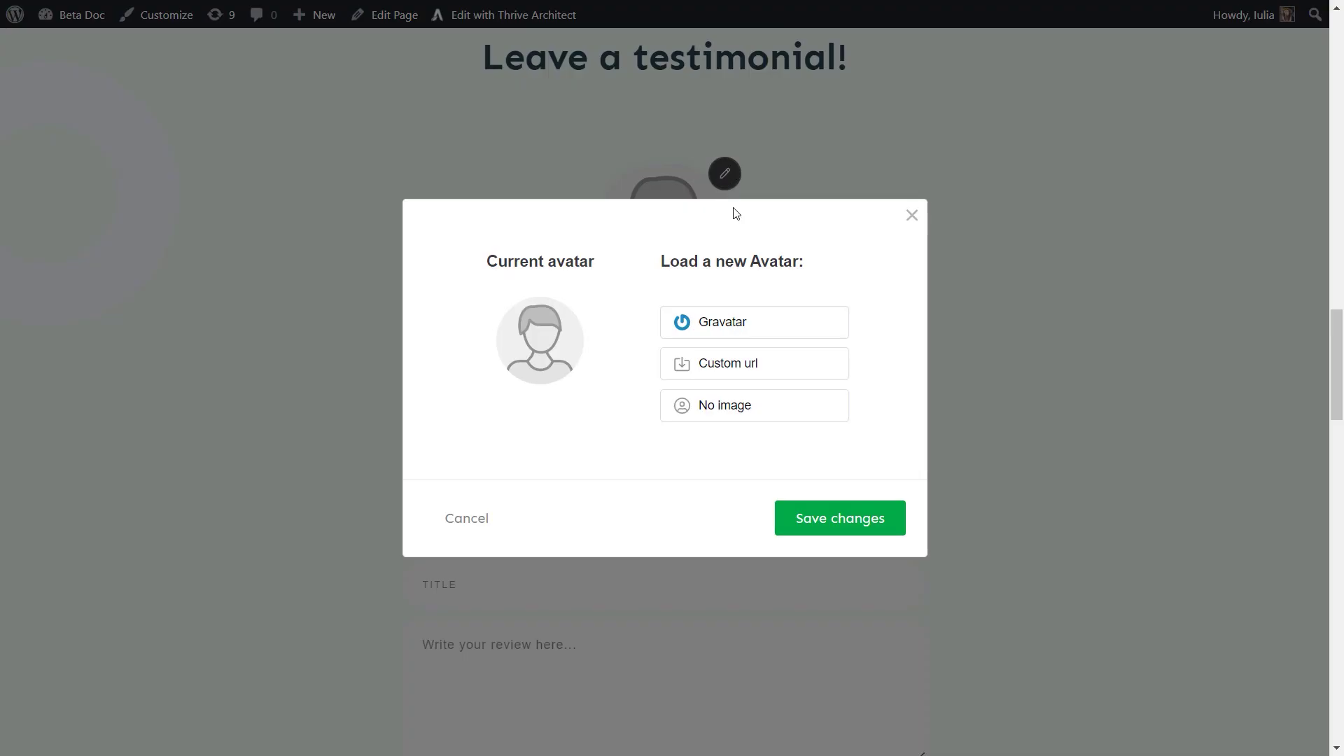
left_click(712, 372)
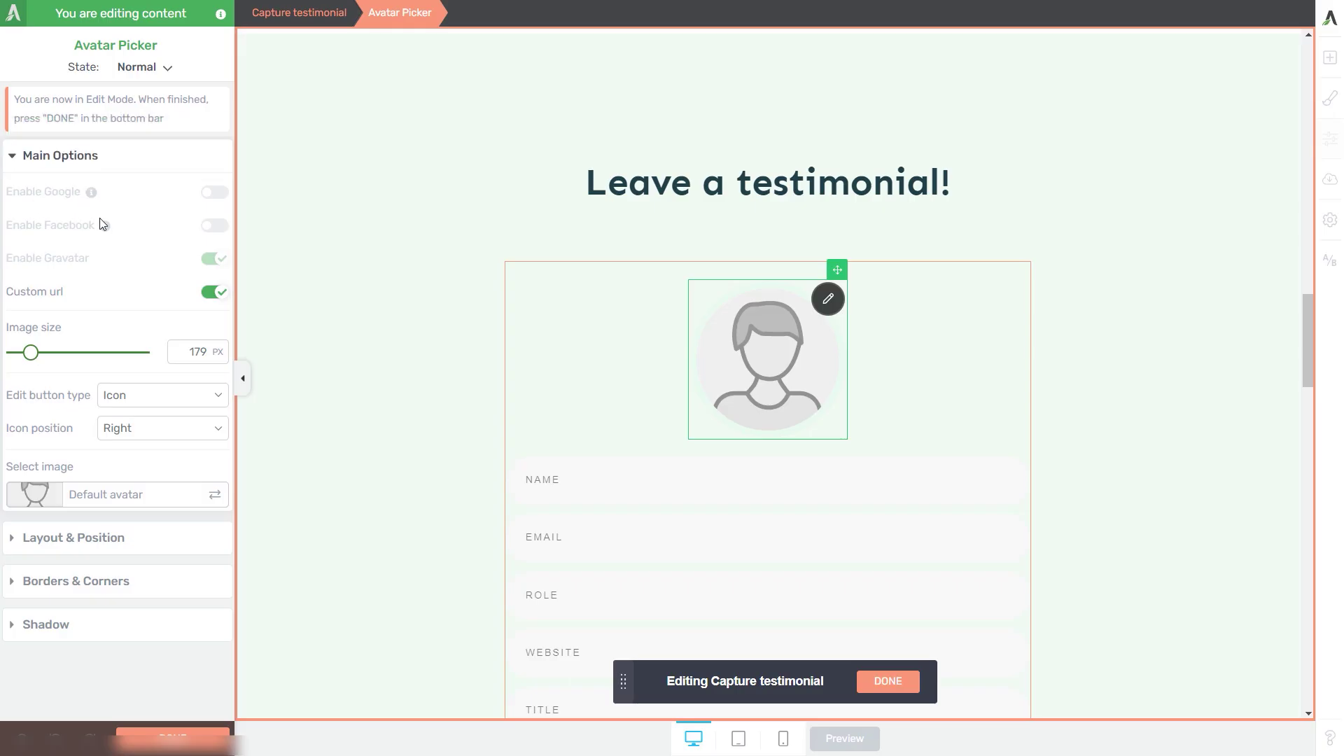
Step: Change the avatar picker's Image size value from 179 to 150 px
mouse_move(106, 232)
mouse_move(31, 352)
left_mouse_down()
mouse_move(43, 352)
mouse_move(29, 352)
left_mouse_up()
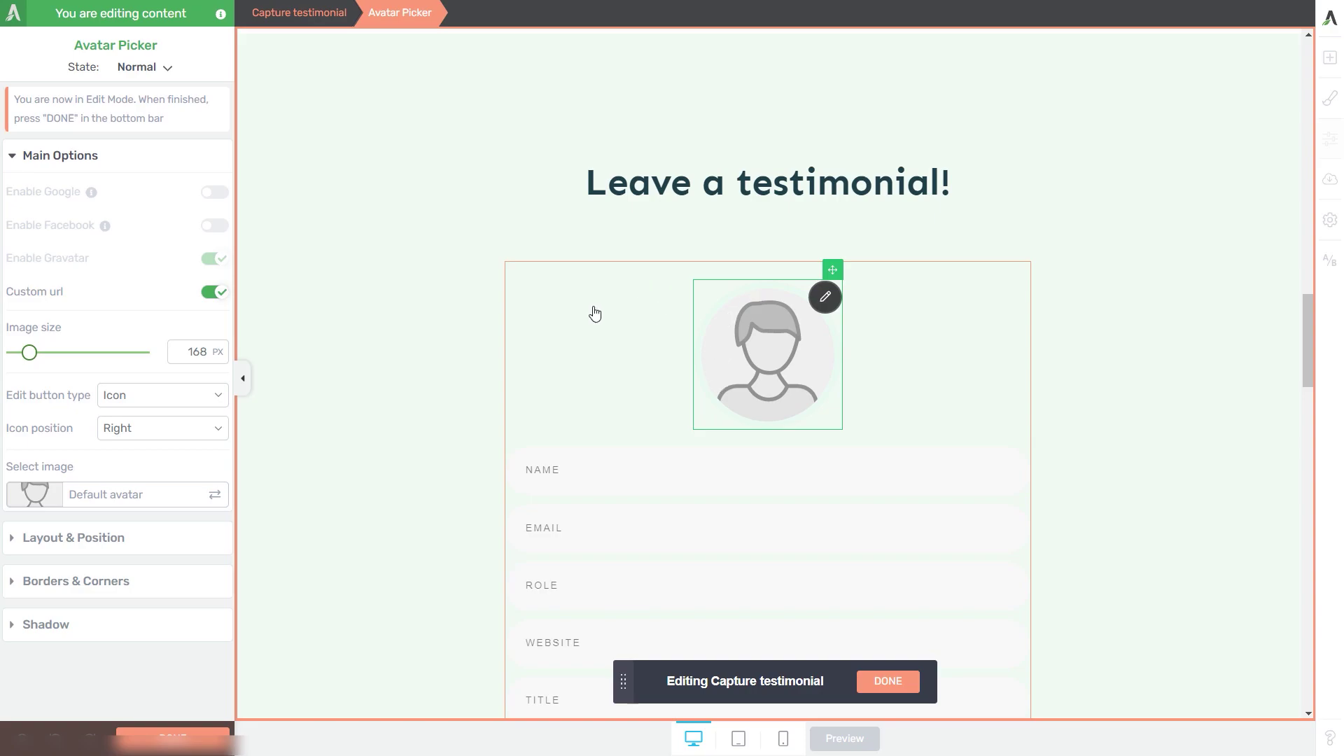
double_click(195, 352)
type("150")
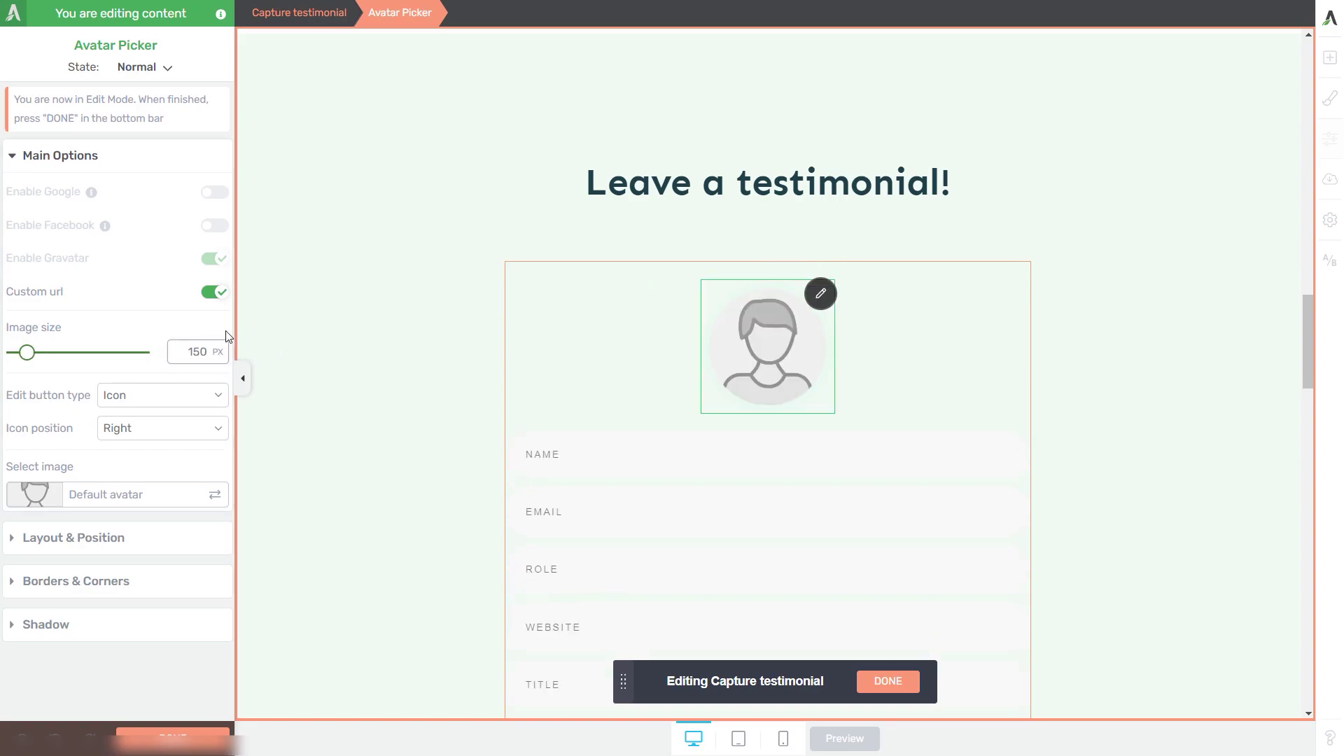
left_click_drag(6, 395, 97, 396)
left_click(147, 396)
left_click(138, 401)
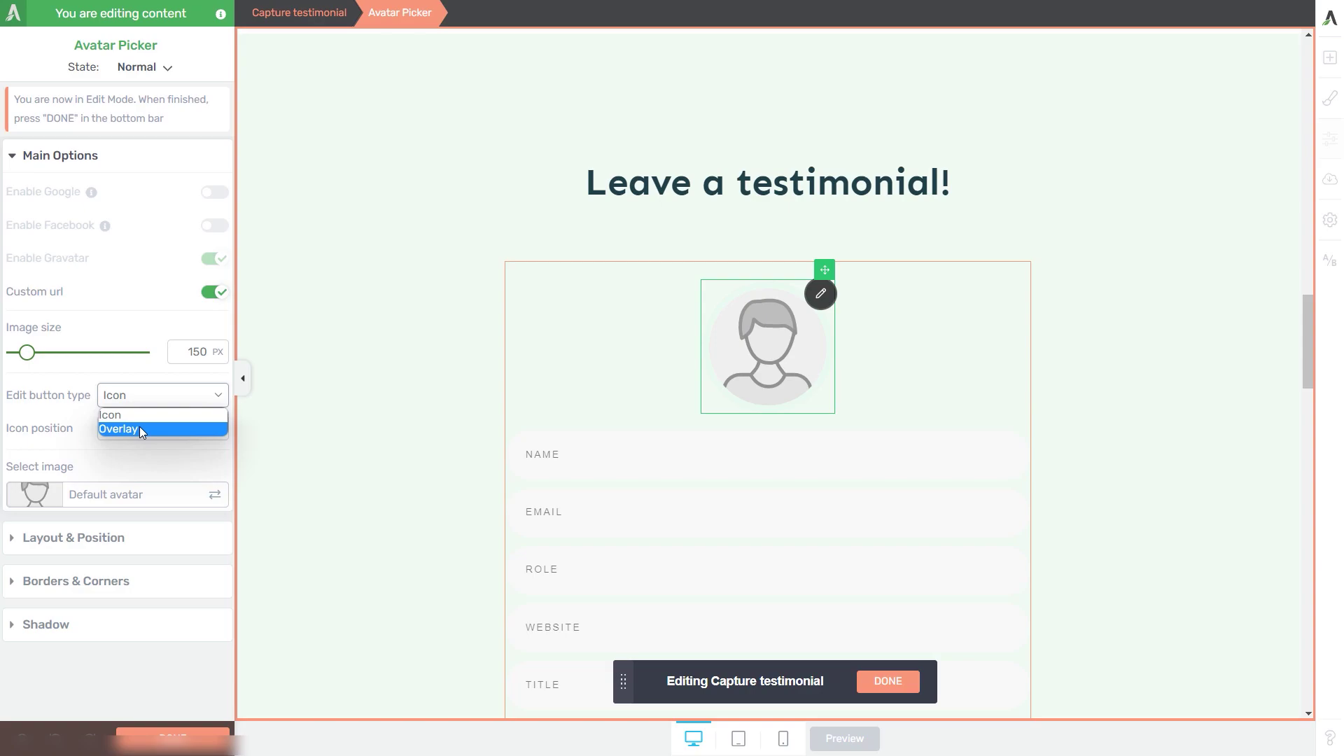
left_click(140, 426)
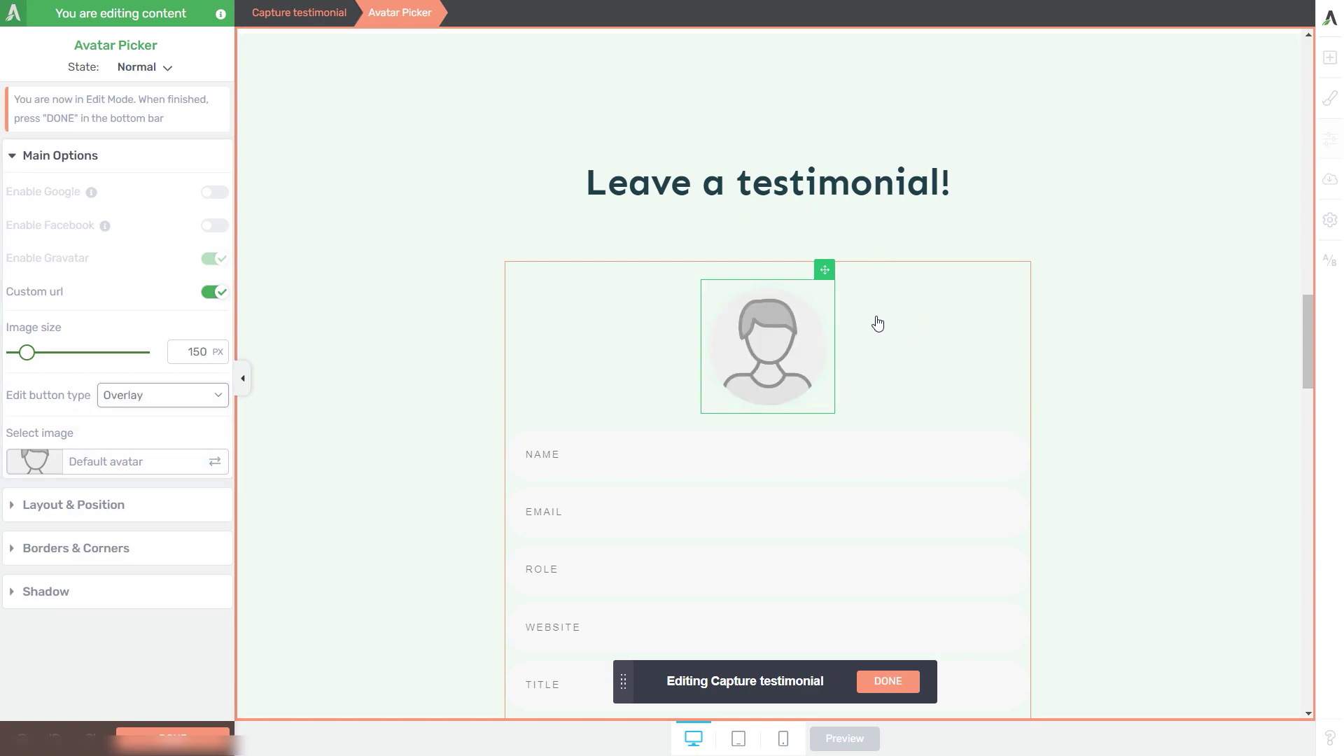
mouse_move(776, 316)
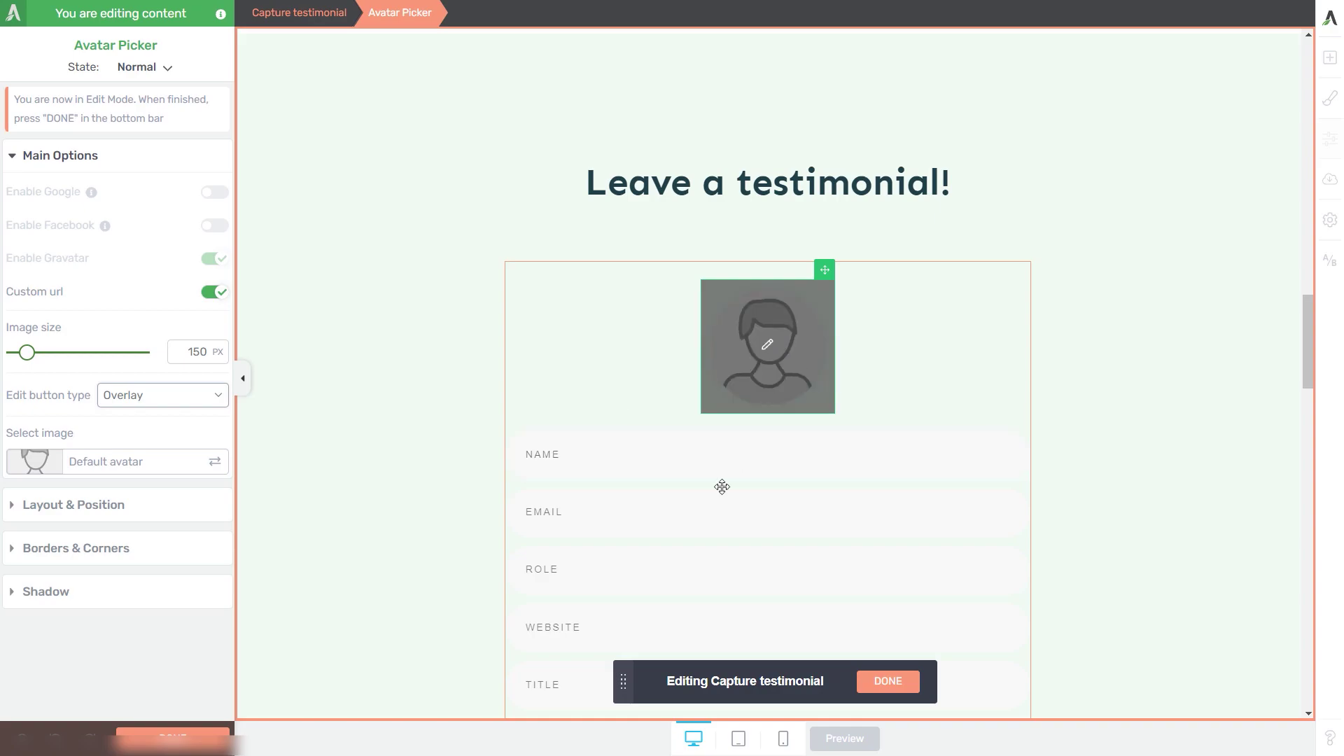
left_click(140, 396)
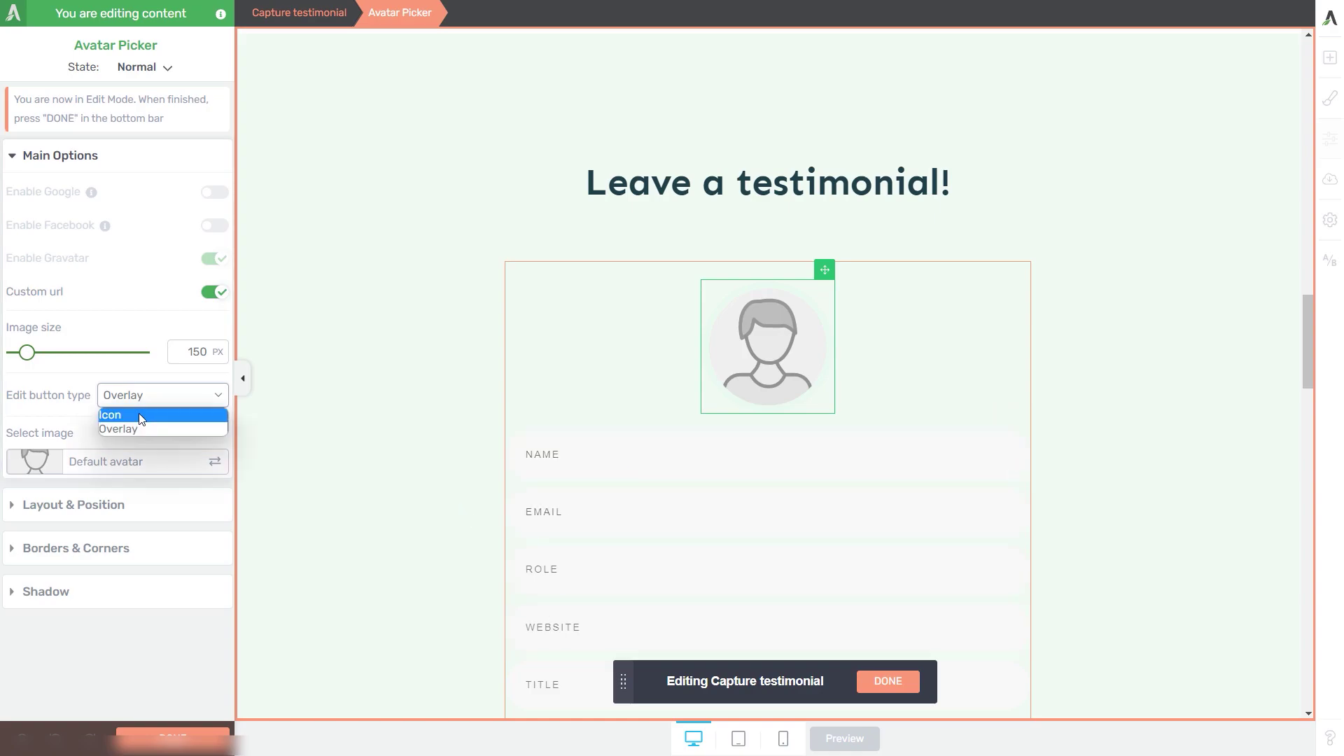
left_click(140, 415)
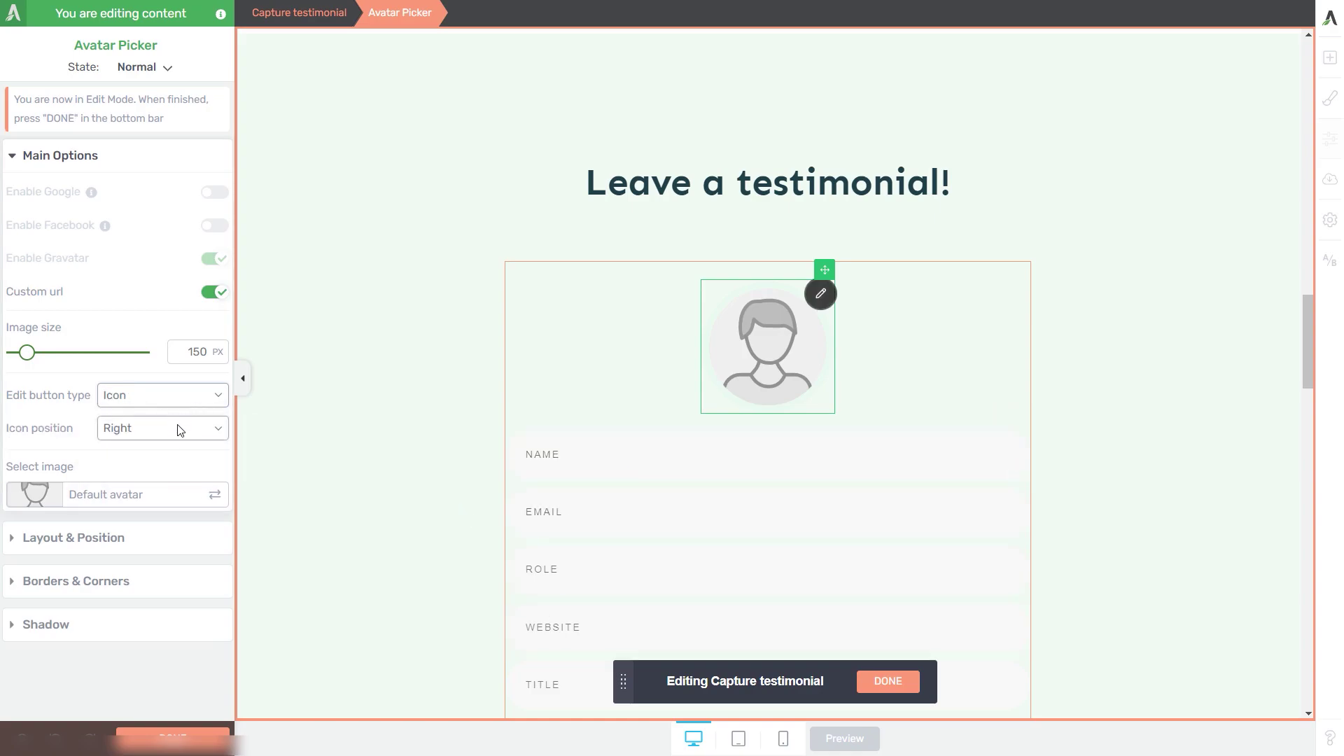
left_click(144, 433)
left_click(140, 450)
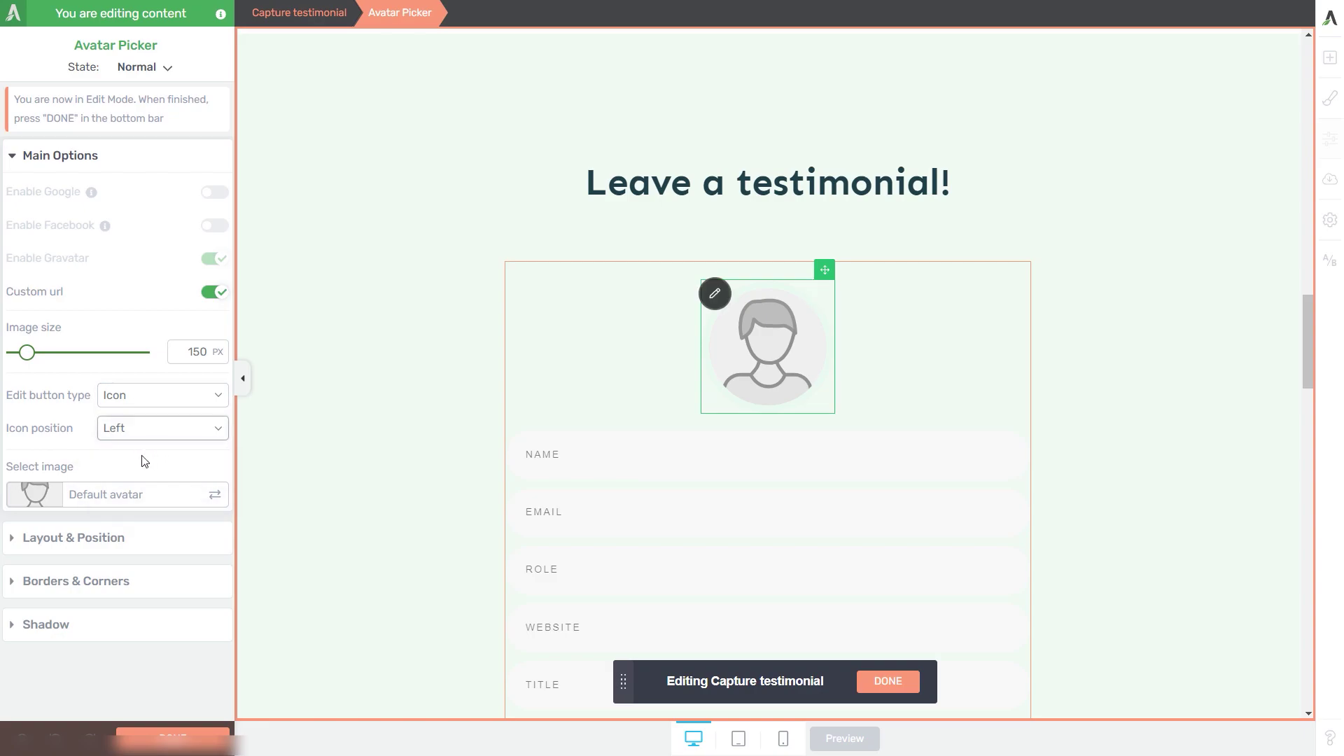
left_click(132, 431)
left_click(200, 459)
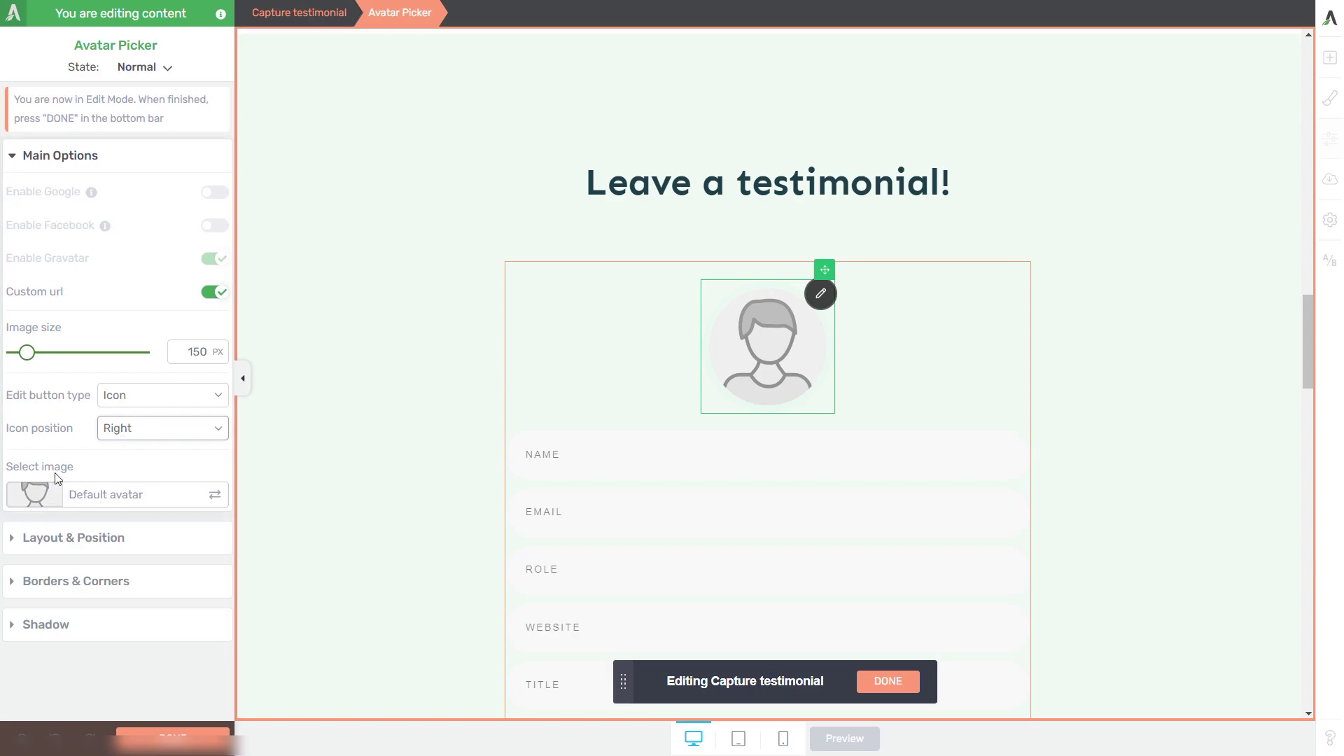
Step: Set the avatar to the Media Library photo of the man in a hat
left_click(97, 507)
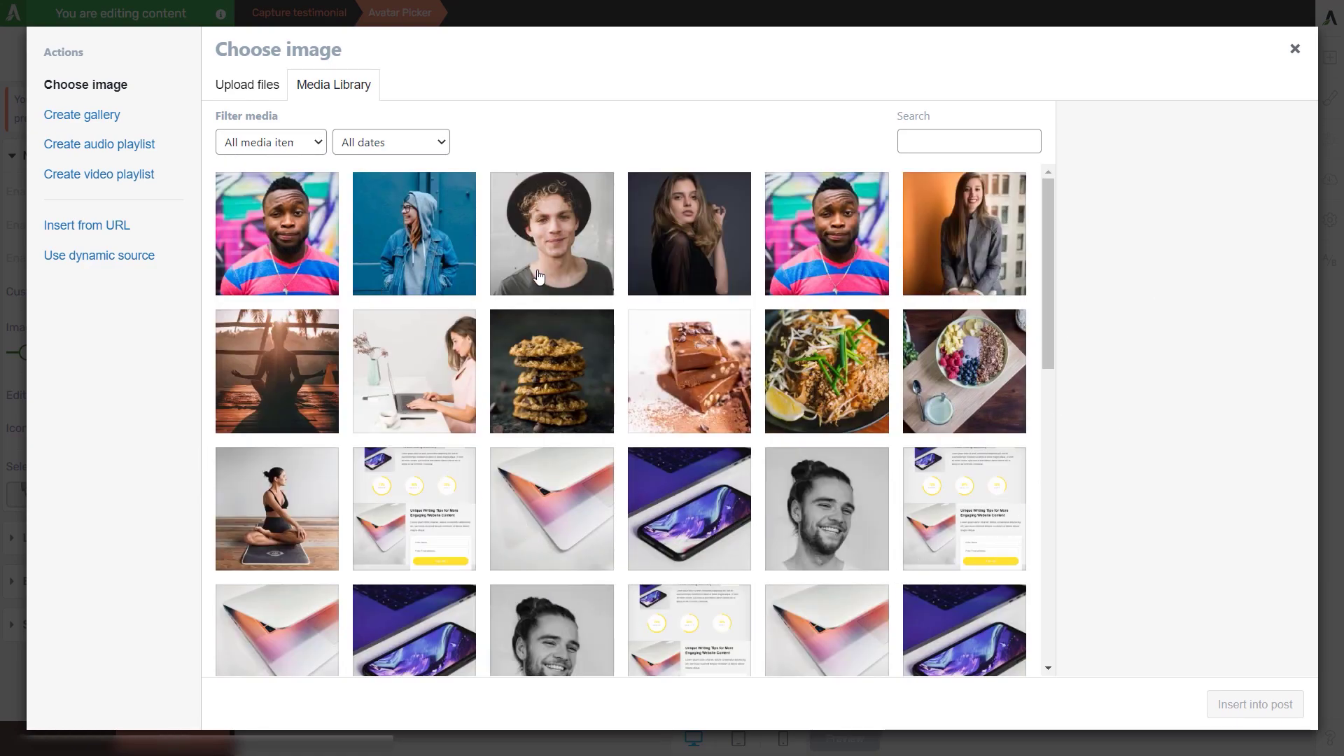
left_click(590, 234)
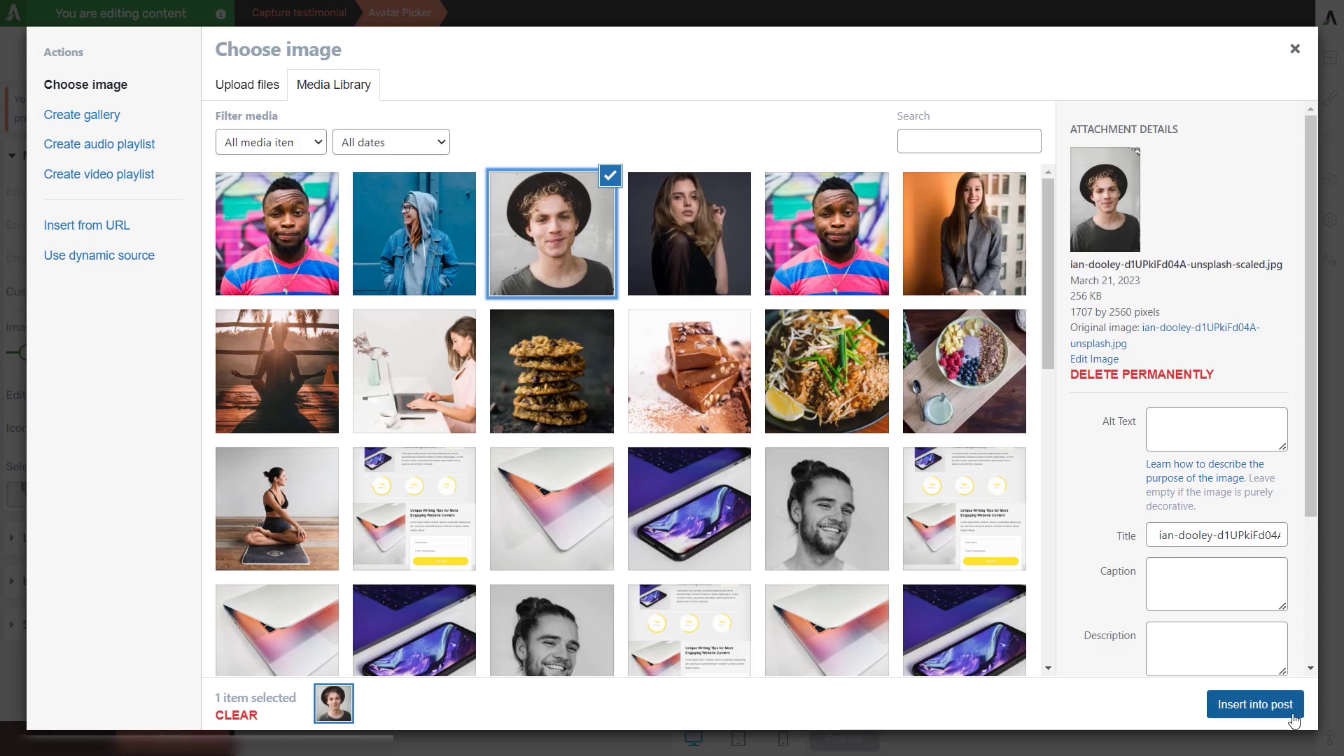
left_click(1256, 704)
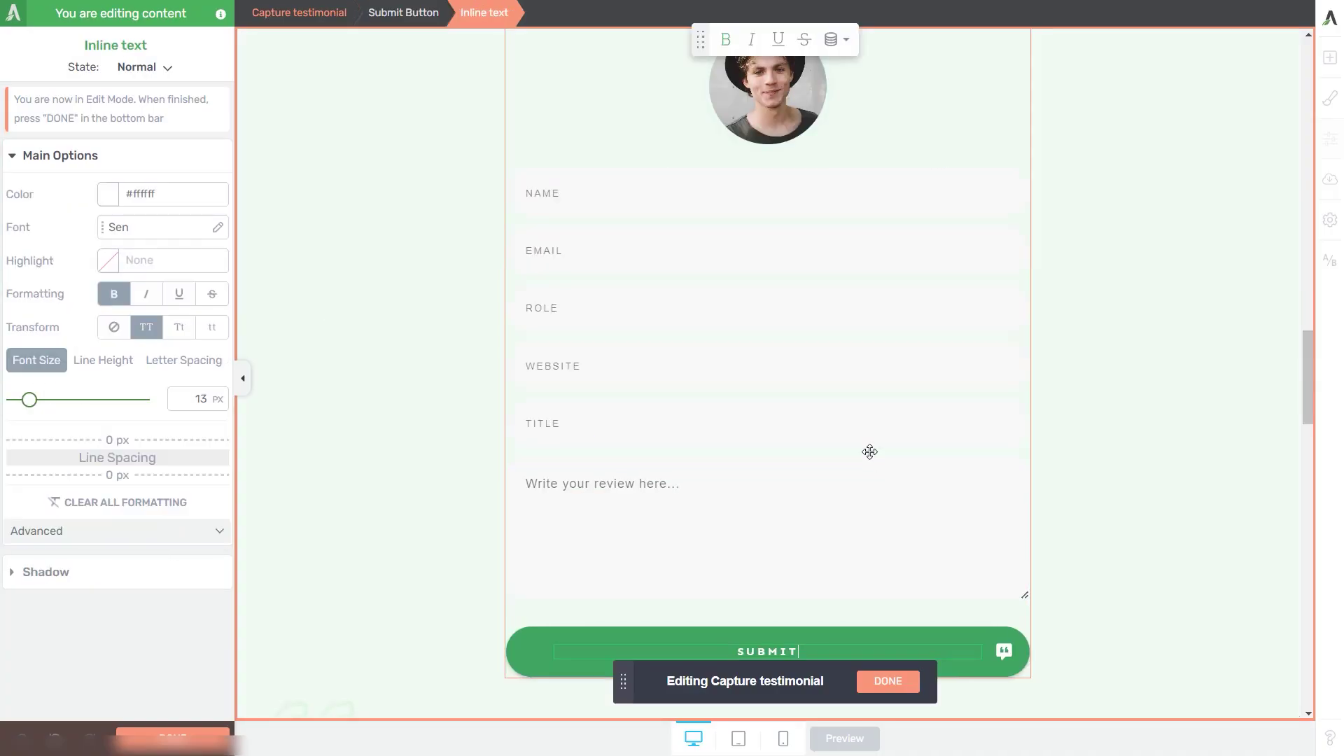
scroll(708, 261, "up", 3)
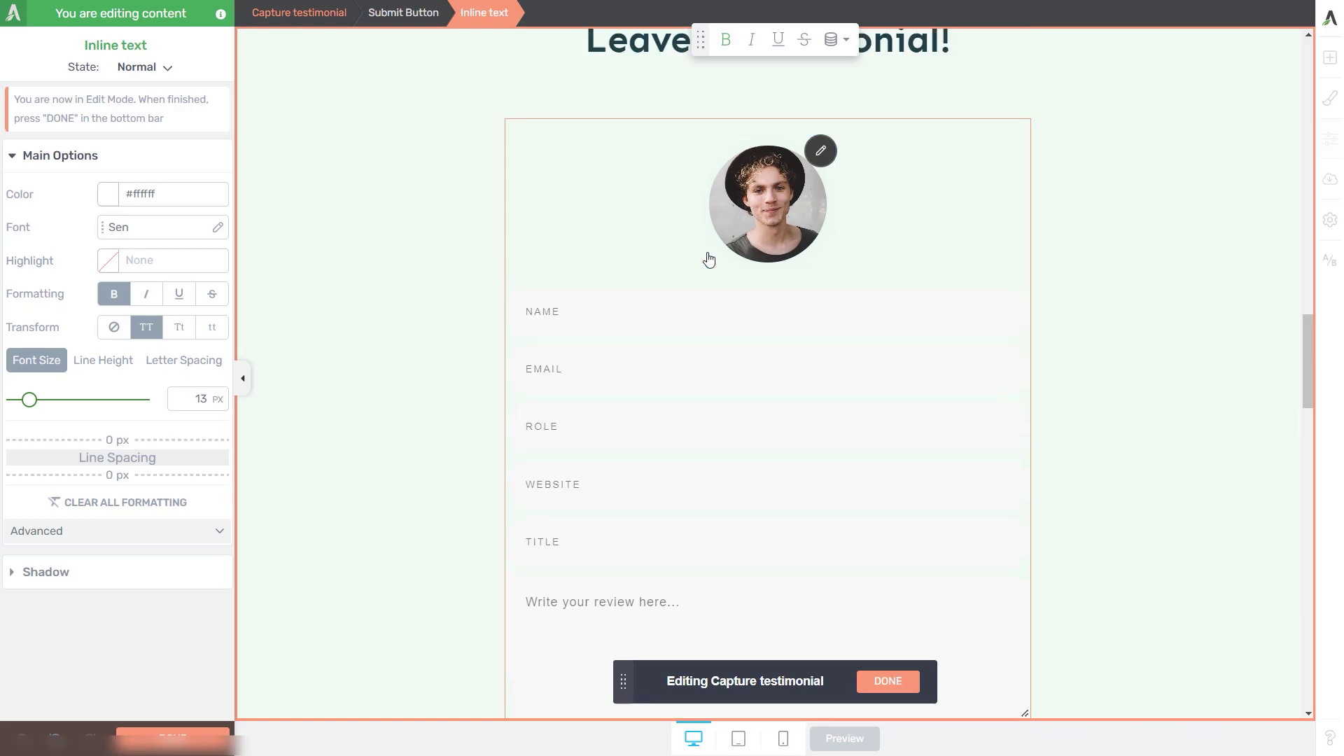
Step: Exit Edit Form Elements mode with DONE, keeping the new avatar photo
left_click(888, 681)
scroll(725, 455, "down", 1)
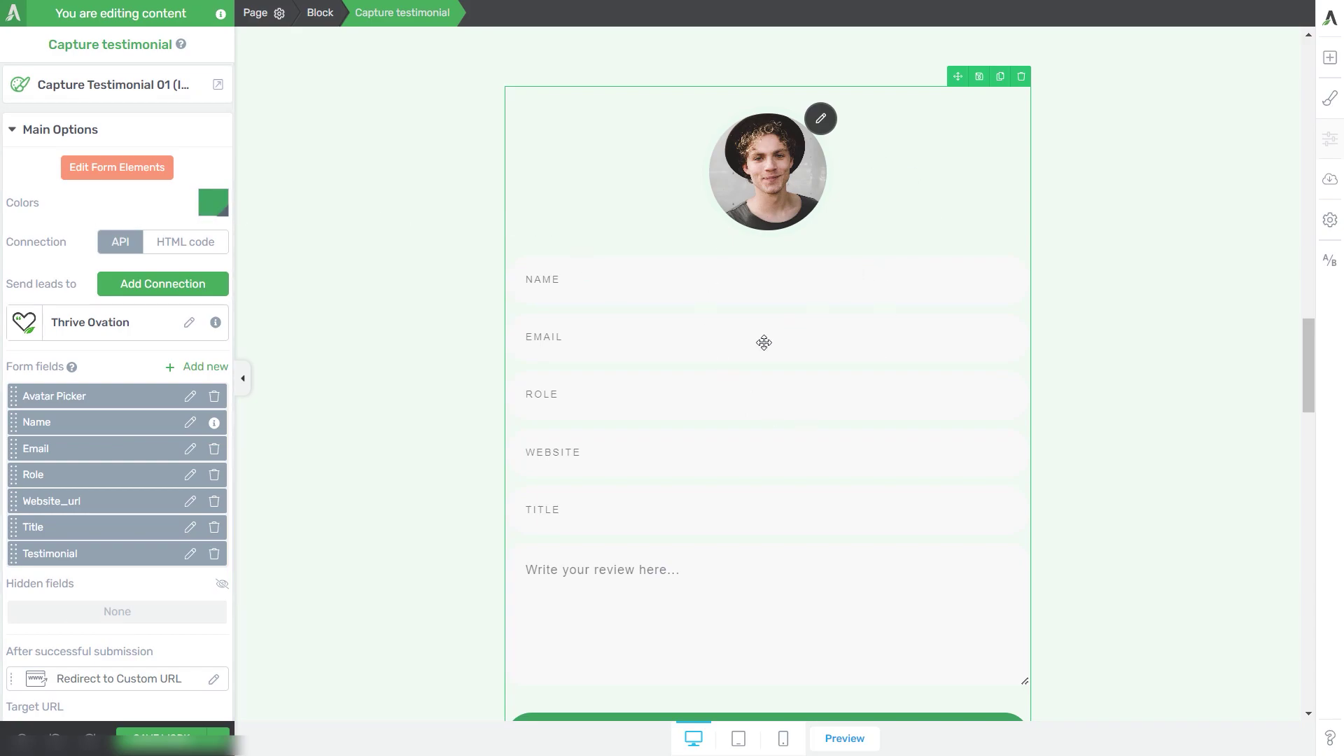
Step: Apply the Accent Transparent theme colour to the form, giving the Submit button a green fill
left_click(213, 202)
scroll(154, 476, "down", 1)
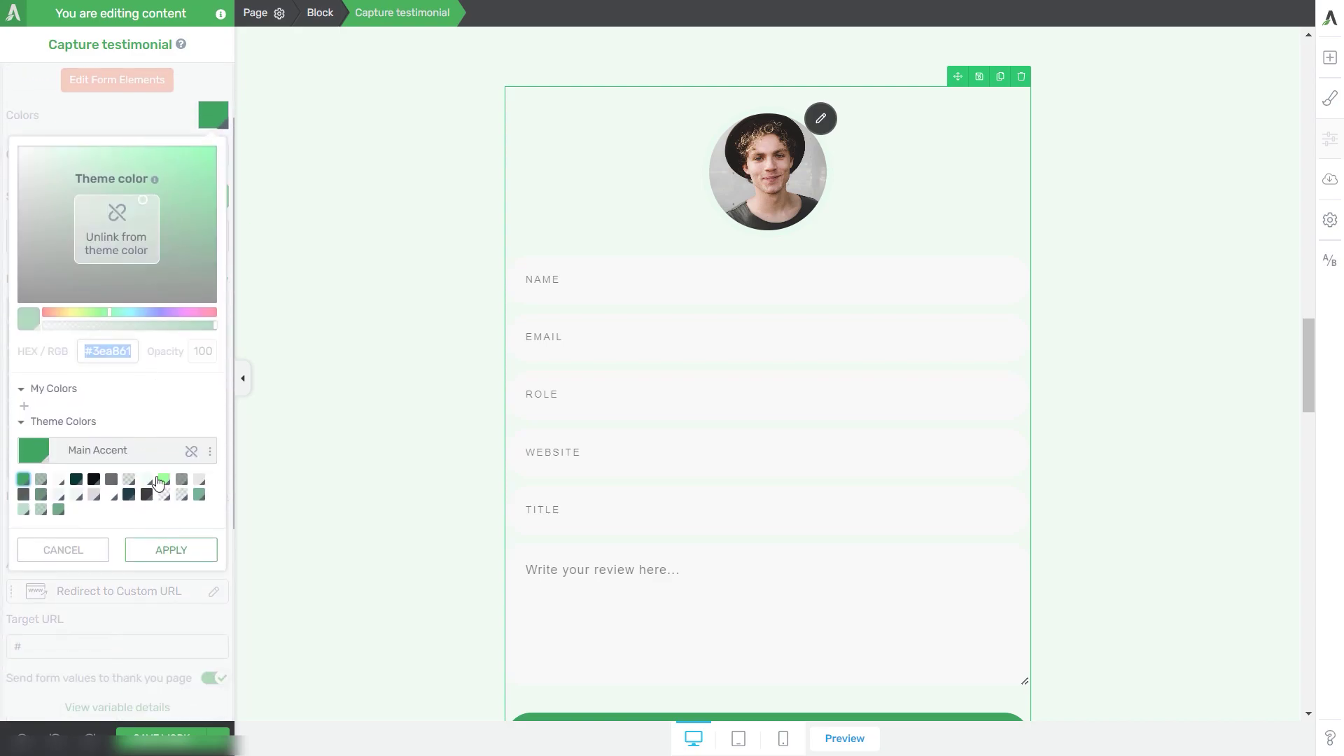
left_click(167, 482)
scroll(561, 441, "down", 3)
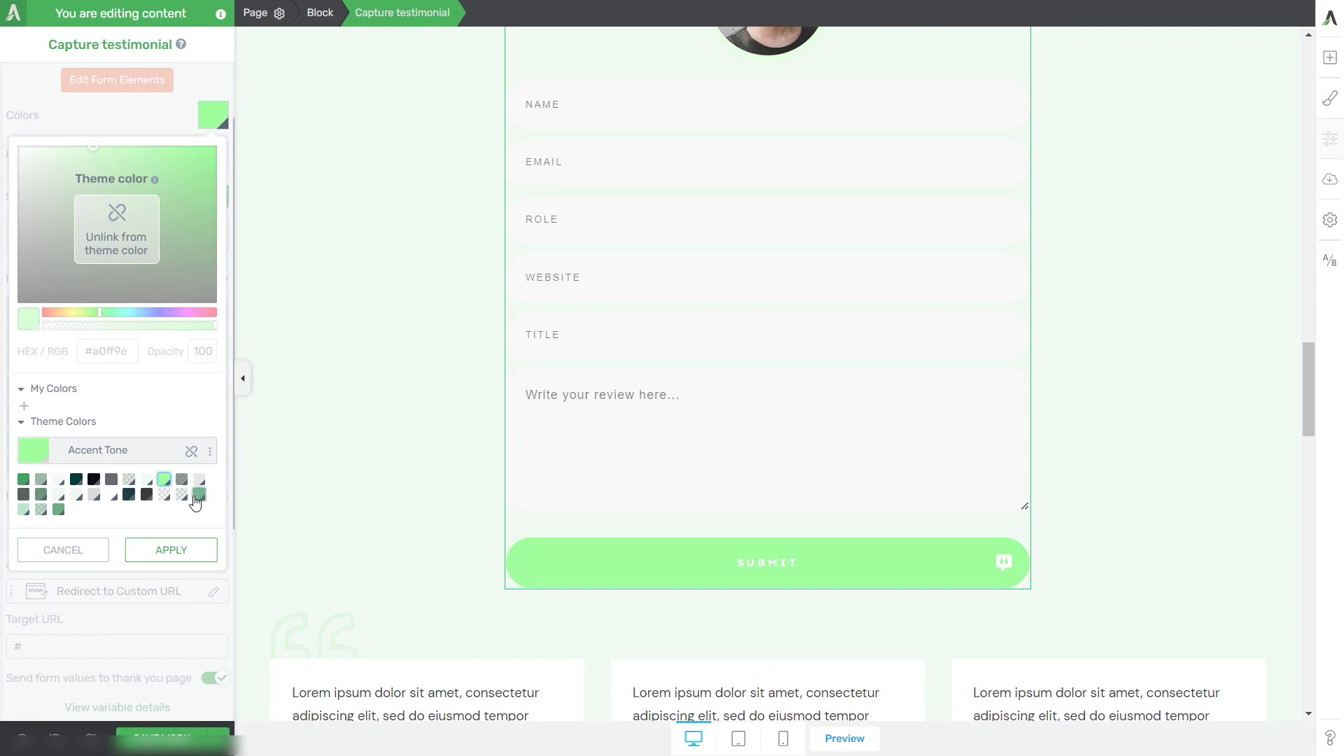
left_click(199, 494)
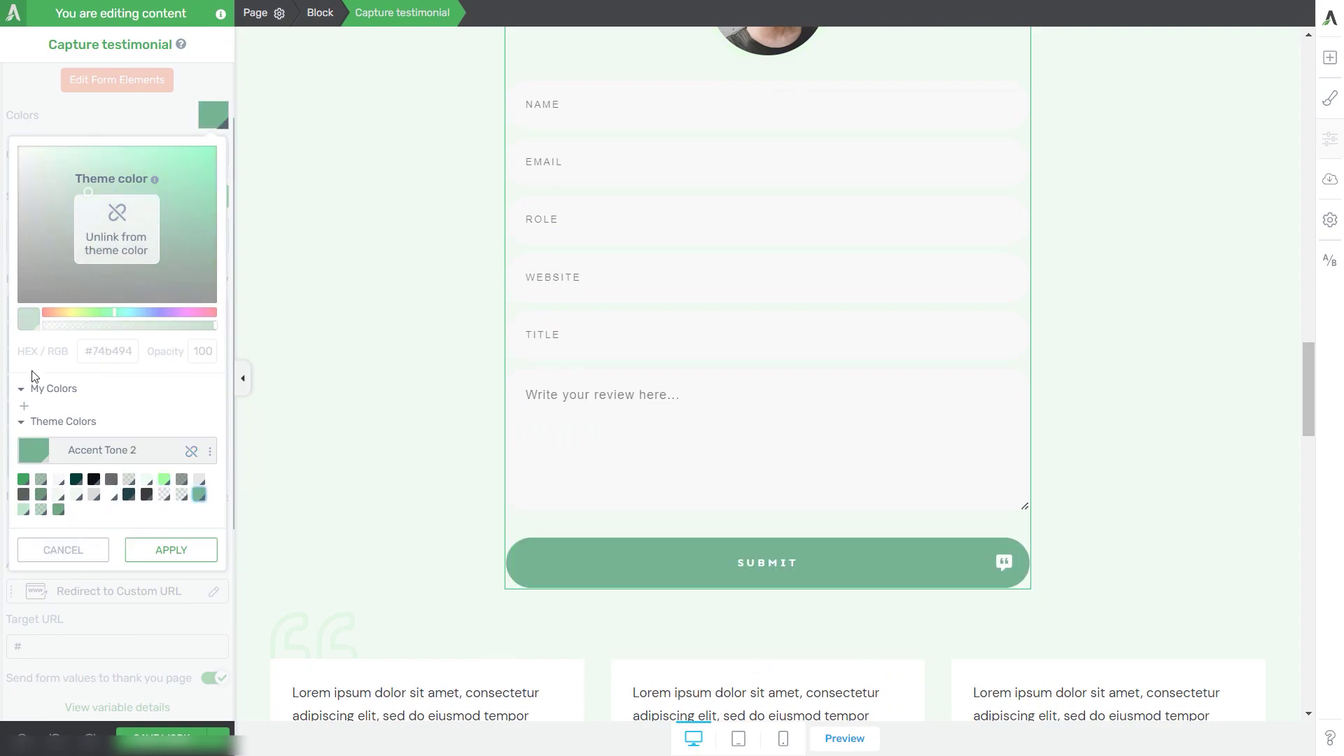
scroll(84, 392, "up", 1)
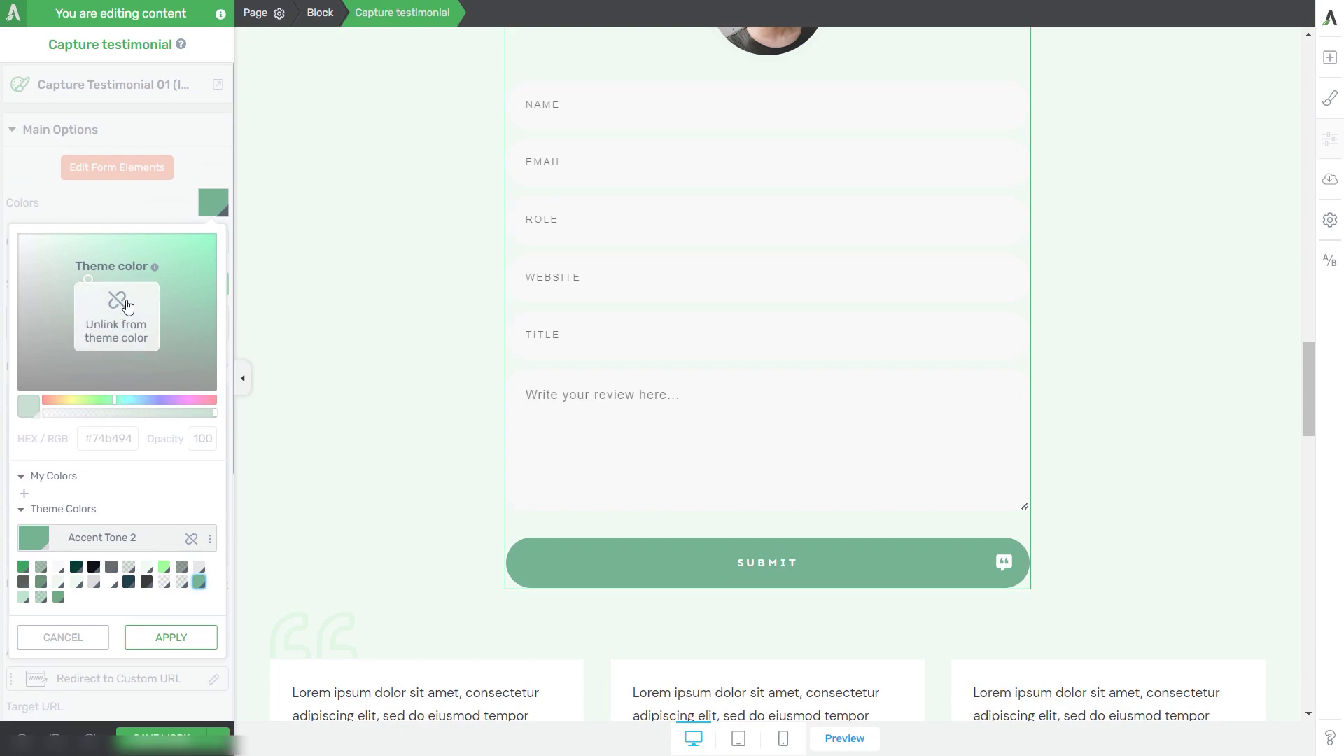
left_click(116, 329)
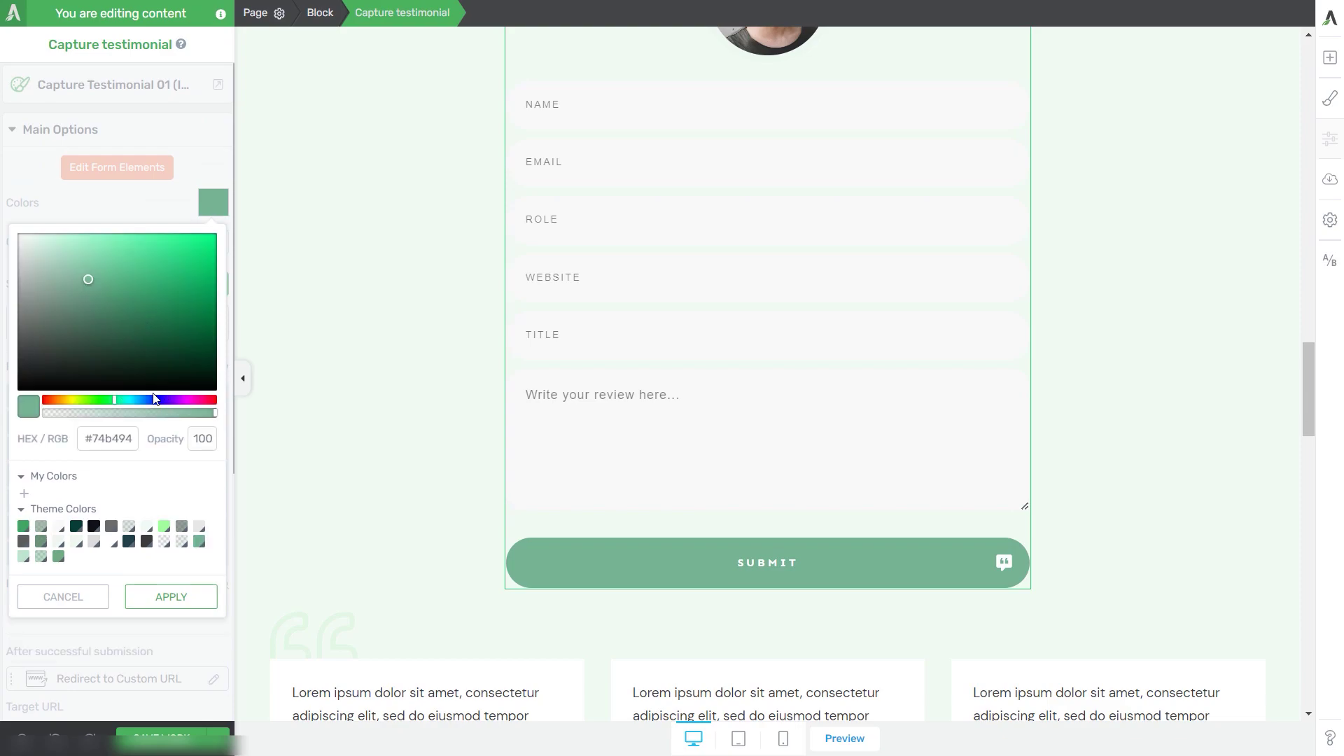
left_click_drag(155, 398, 86, 401)
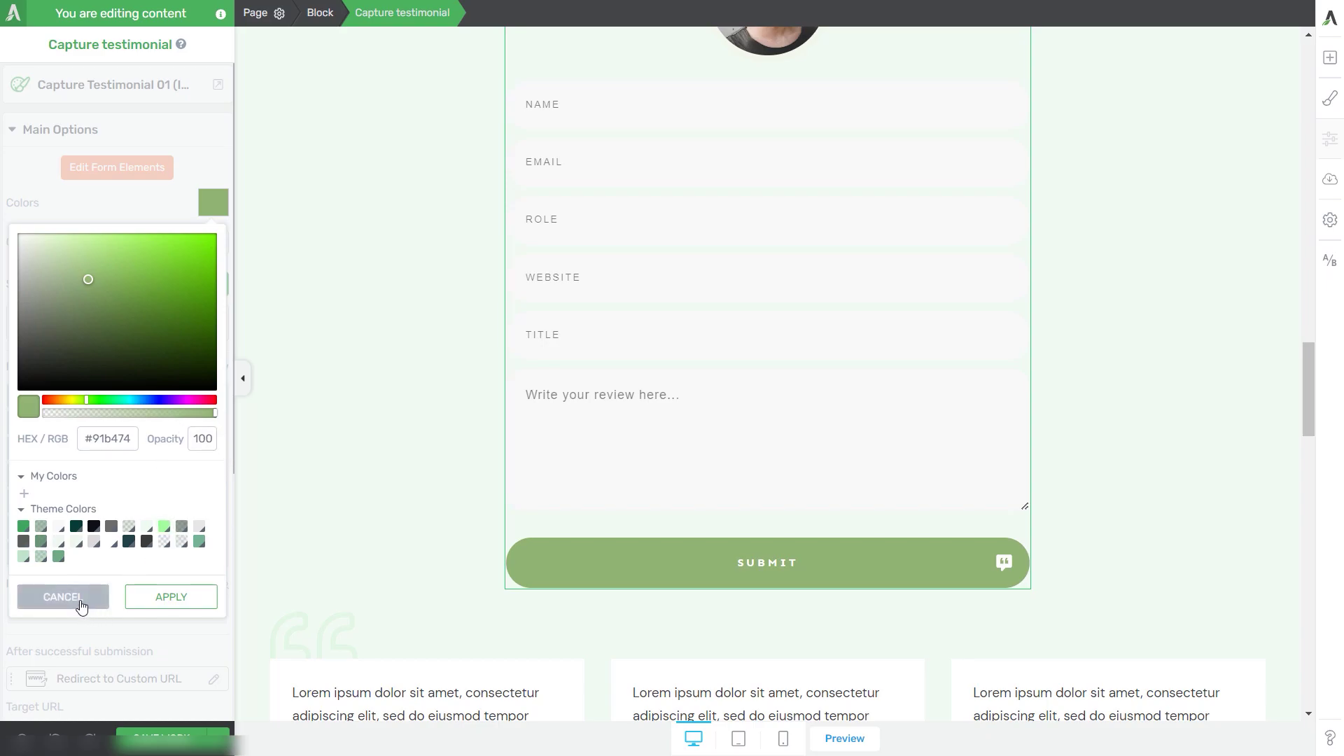
left_click(59, 556)
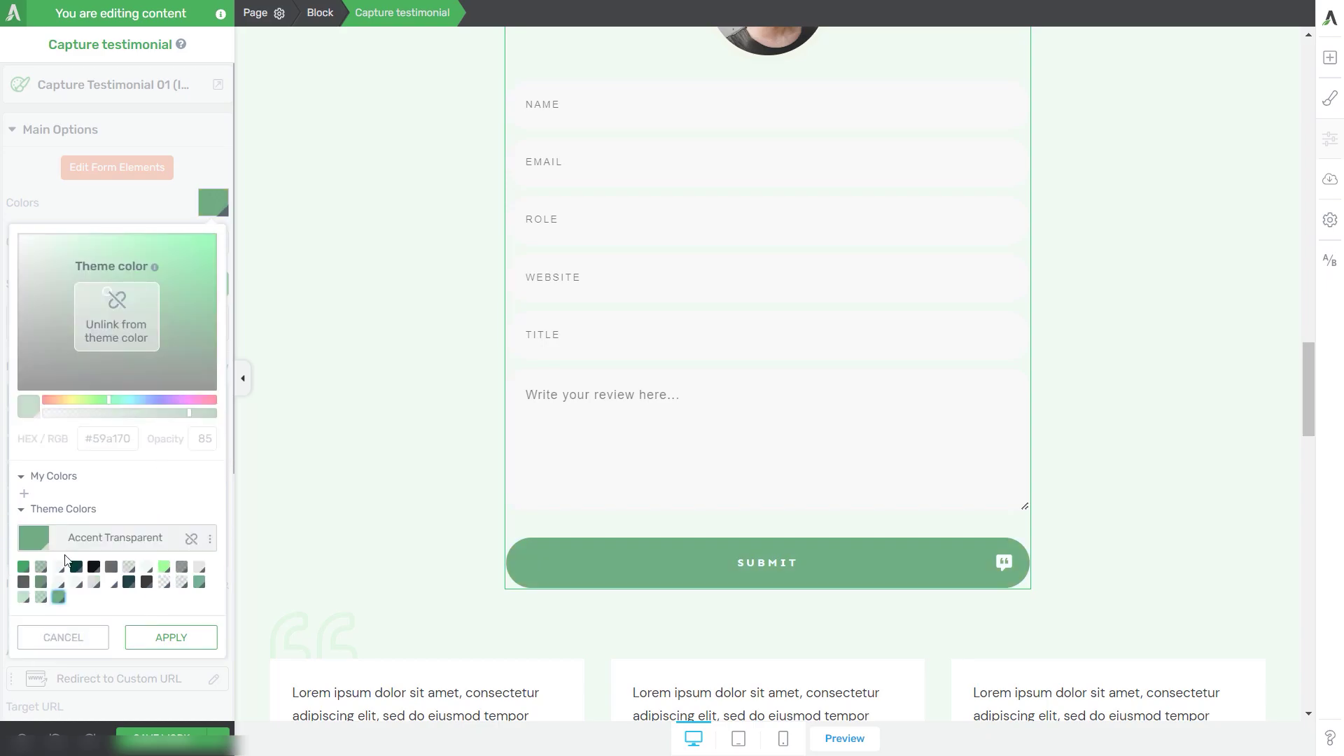
left_click(175, 636)
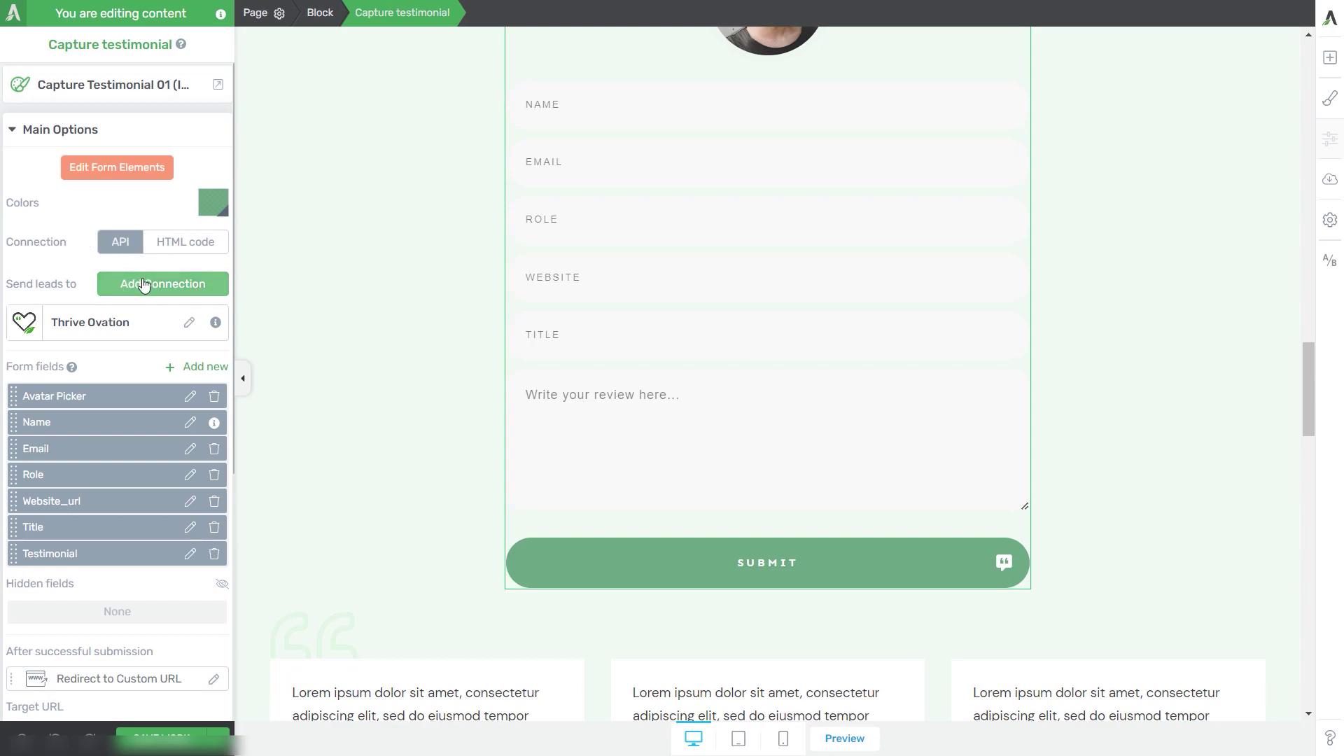
scroll(817, 336, "up", 2)
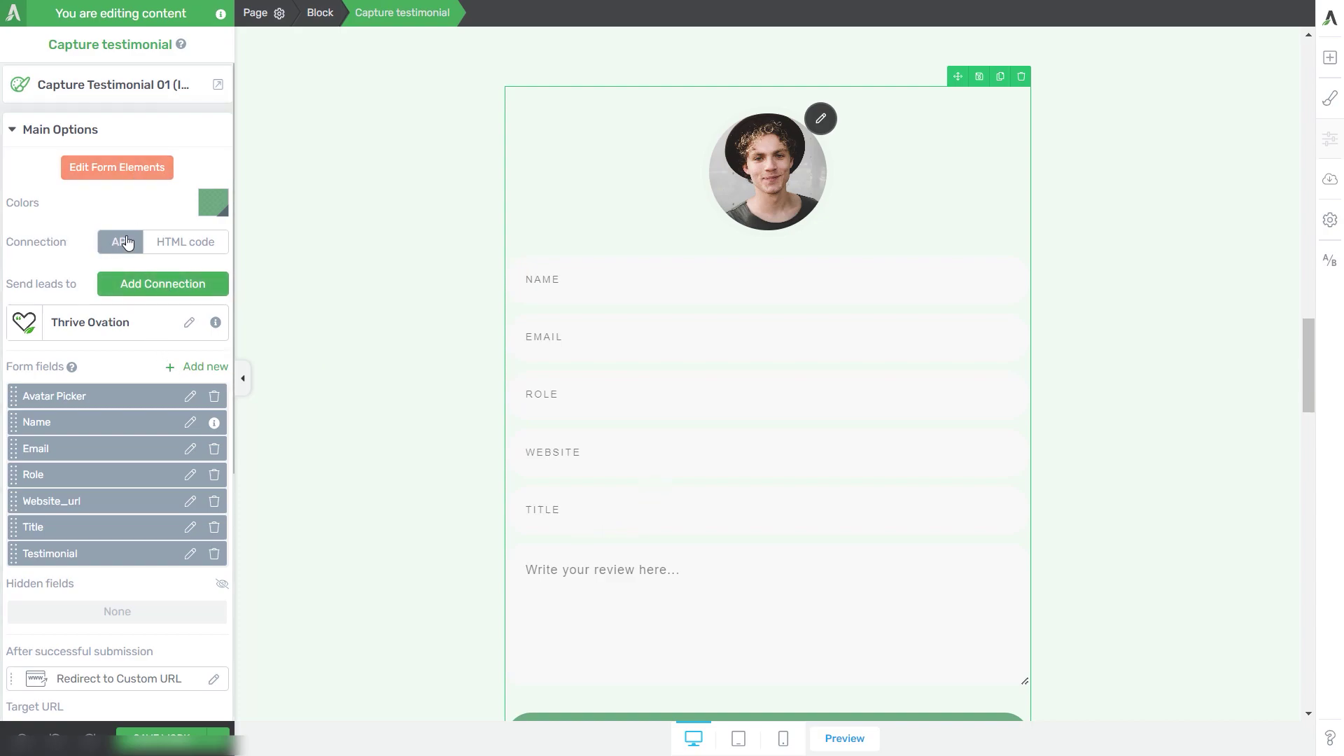
left_click(179, 248)
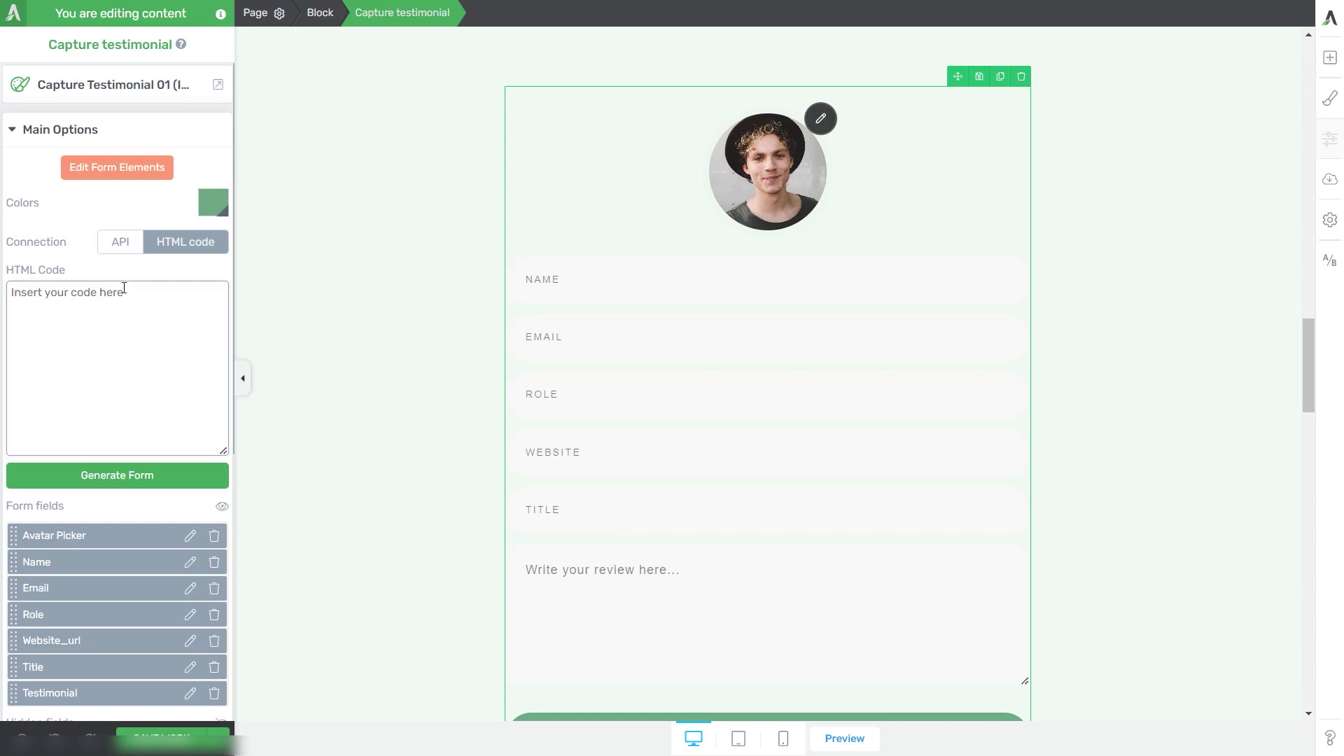
left_click(116, 242)
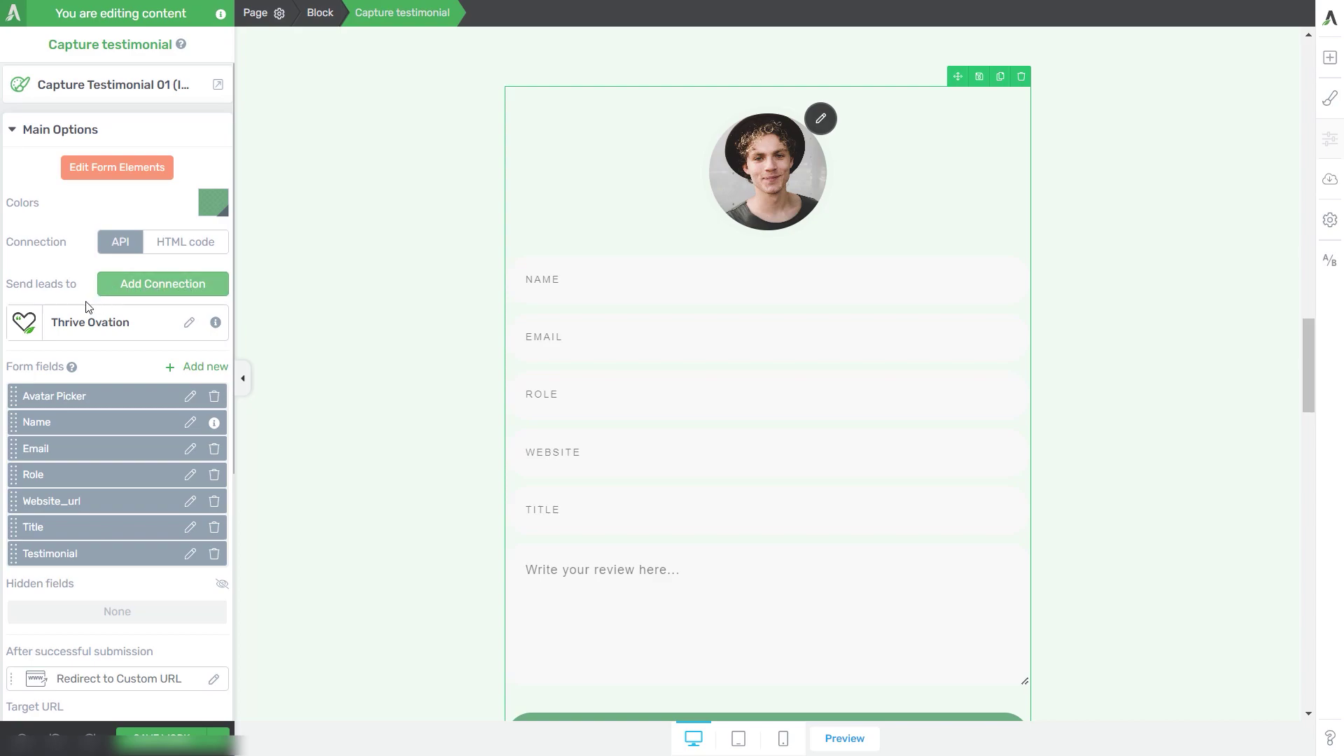
Step: Browse the add-connection list, then dismiss it, keeping Thrive Ovation as the only connection
left_click(138, 290)
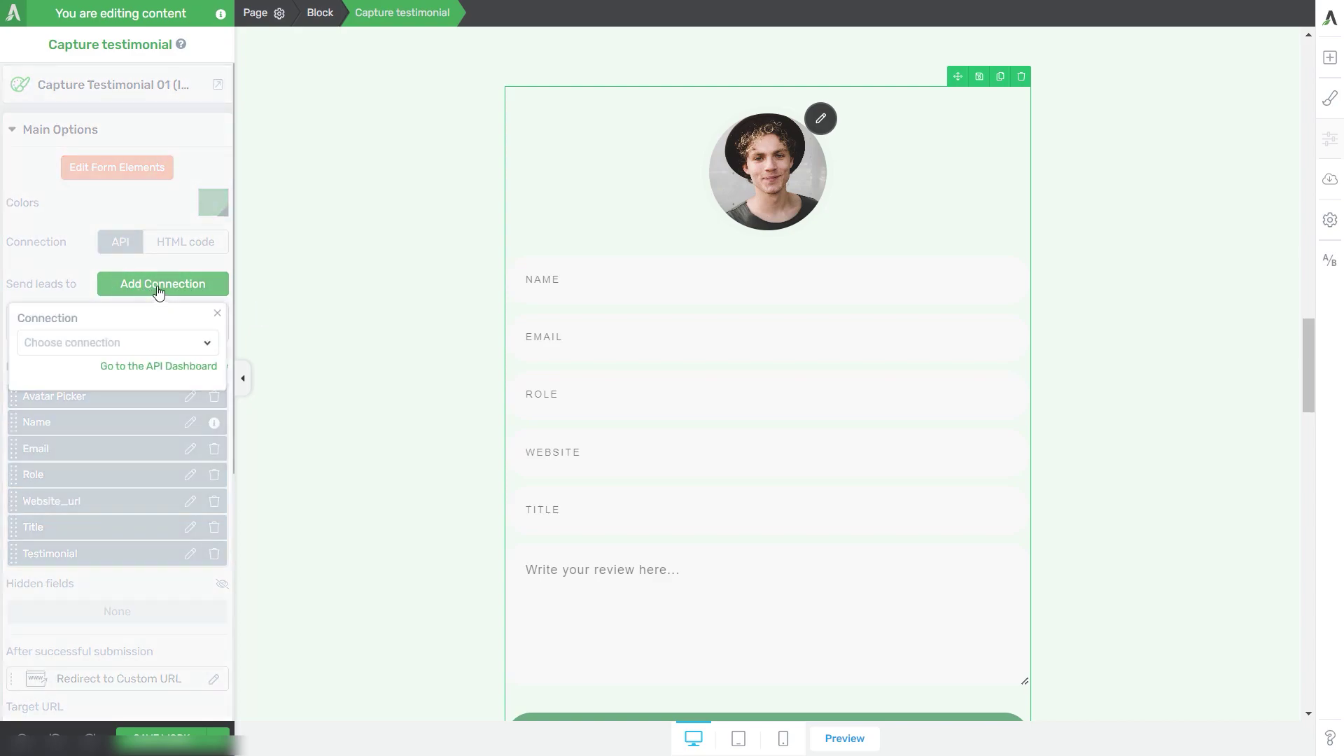
left_click(126, 344)
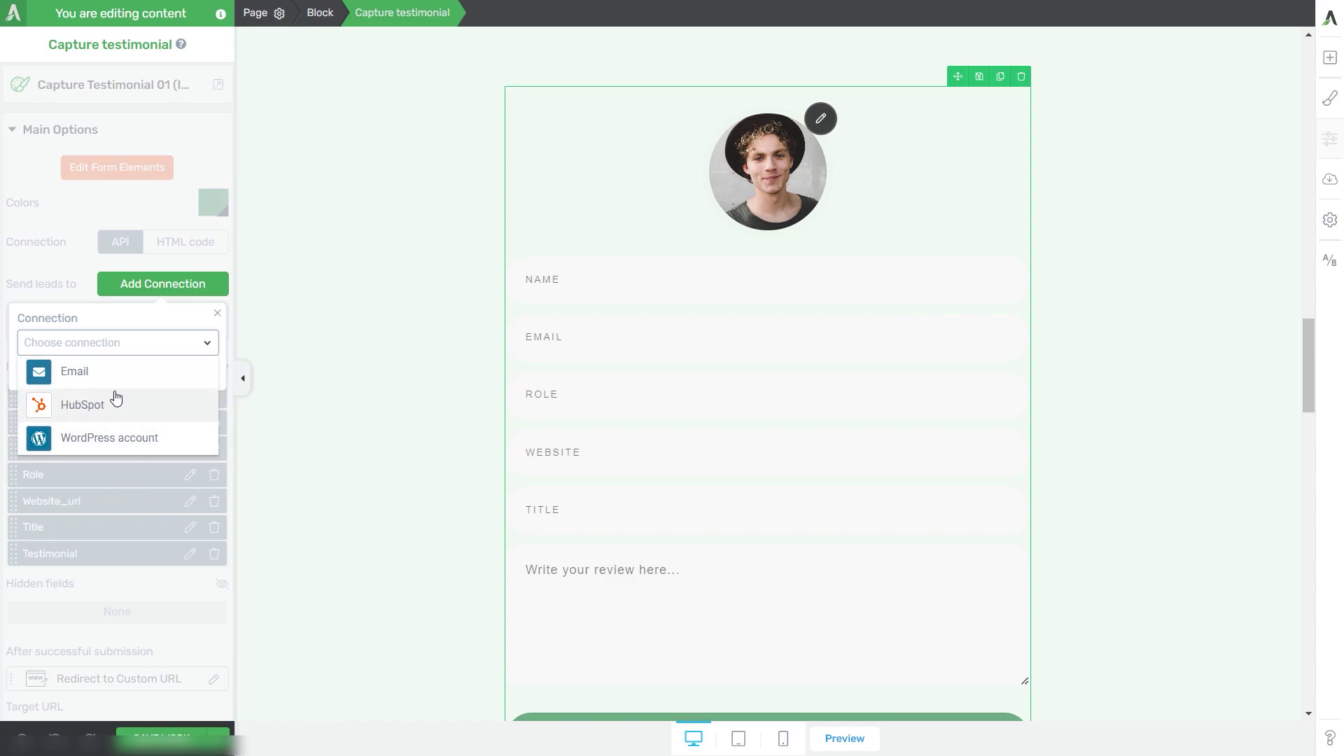
left_click(173, 338)
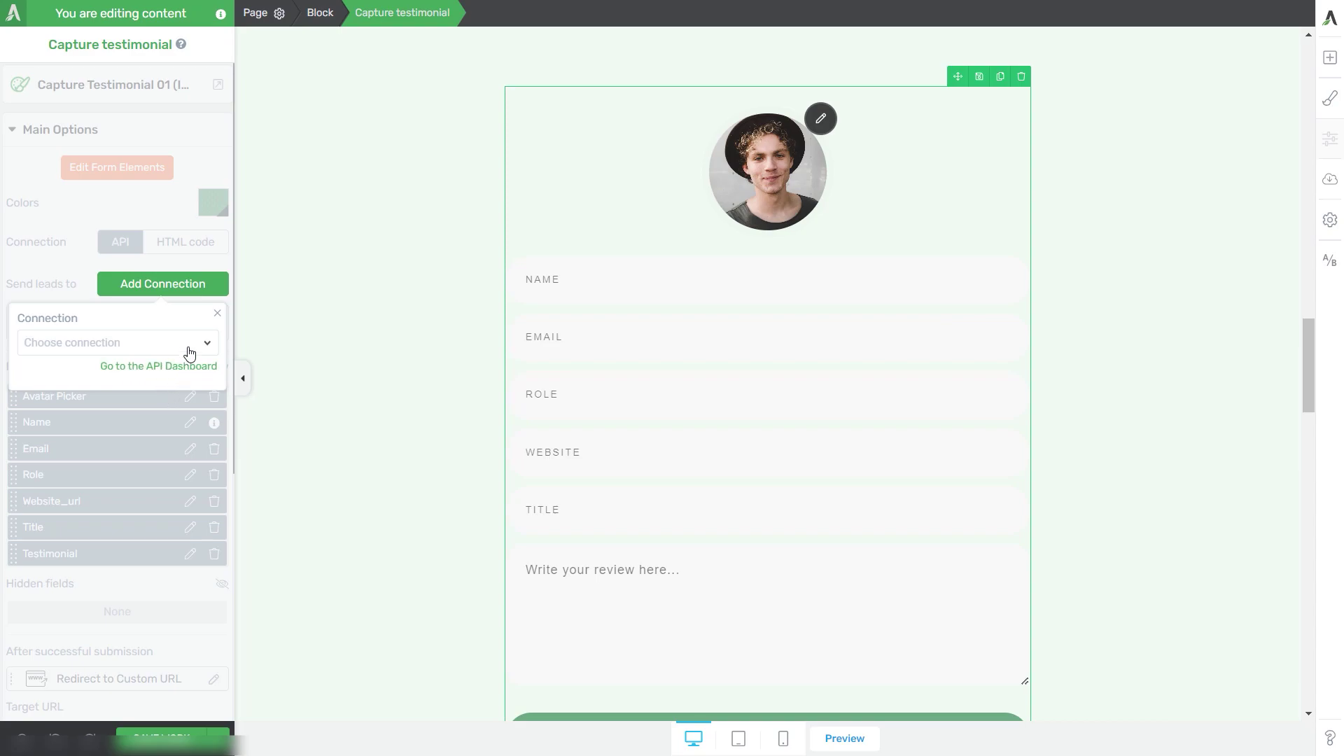
left_click(138, 344)
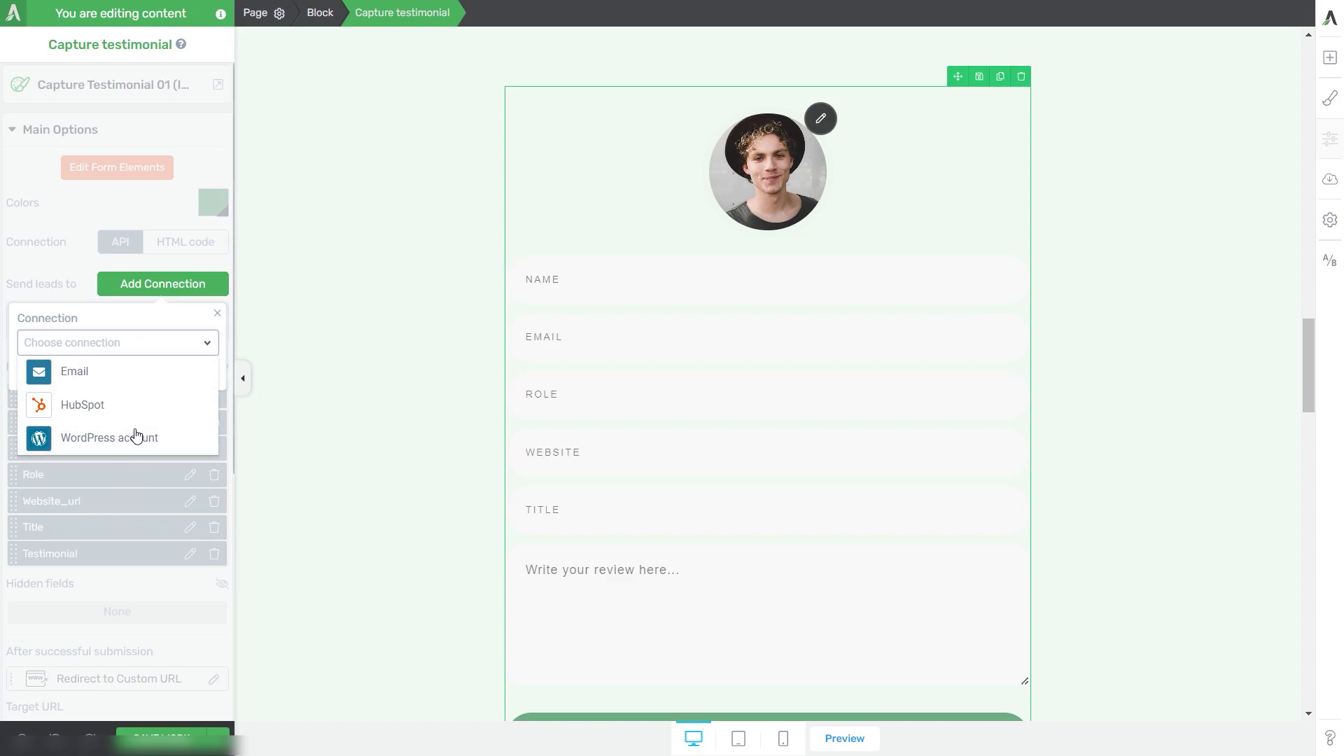
key("Escape")
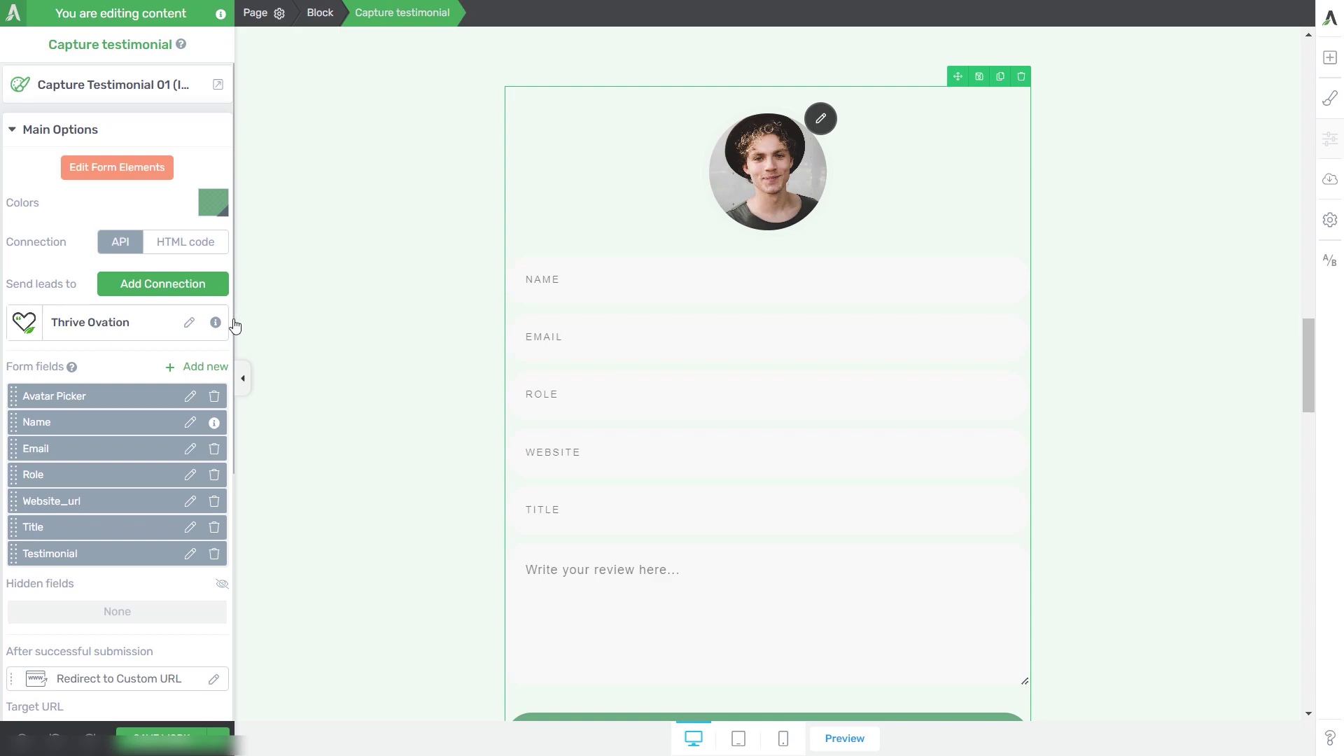
mouse_move(219, 327)
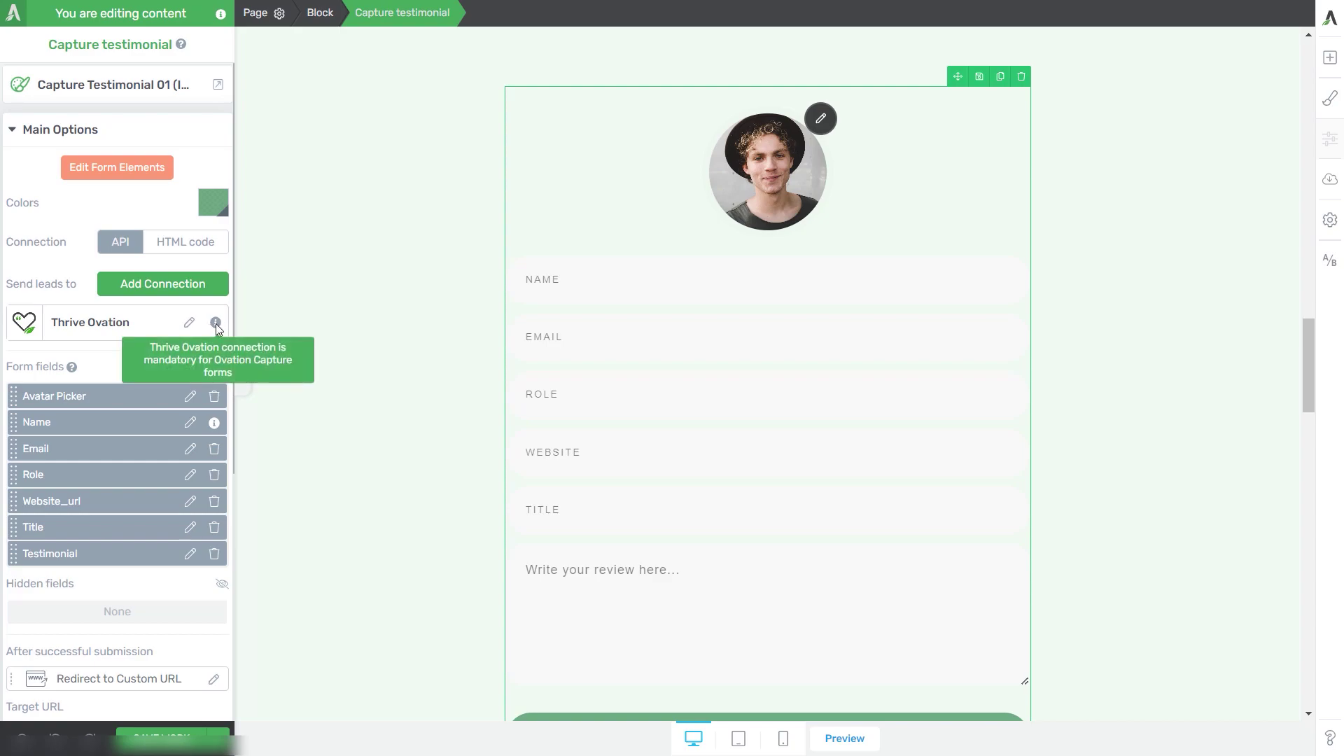
left_click(187, 323)
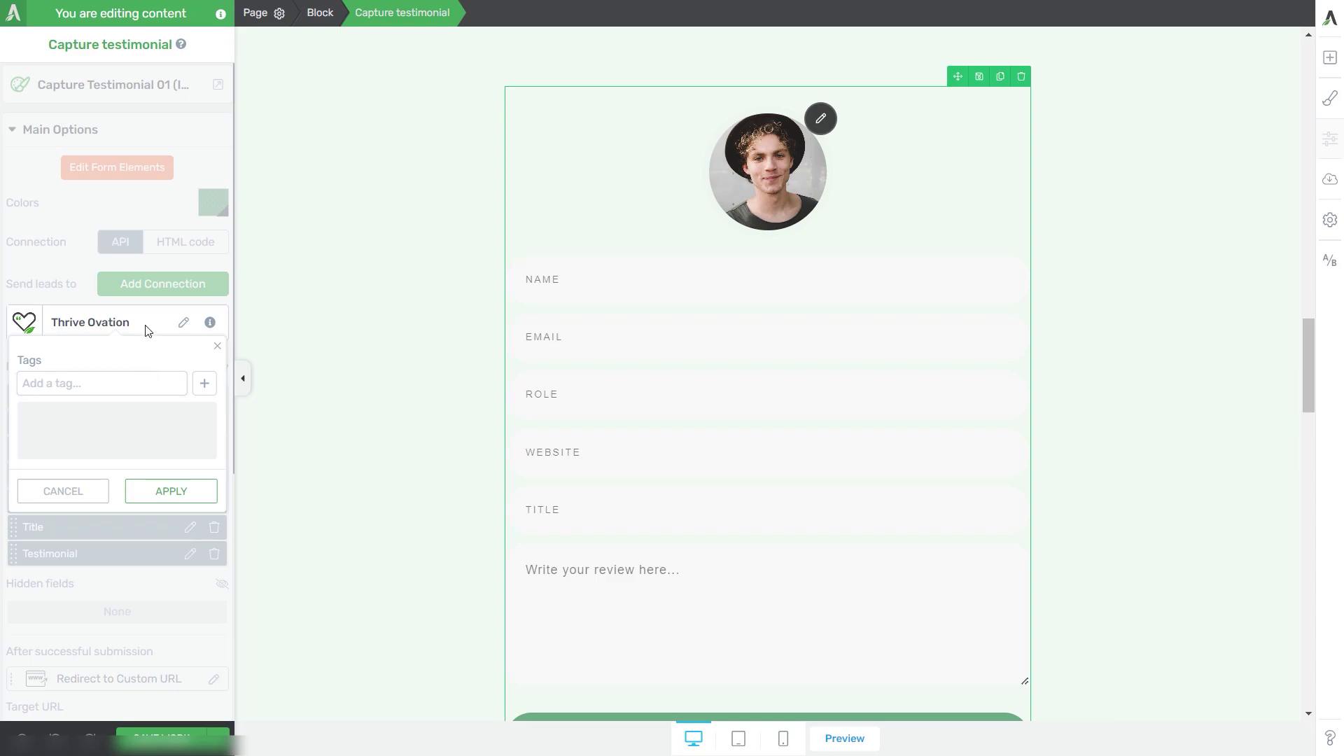
left_click(44, 489)
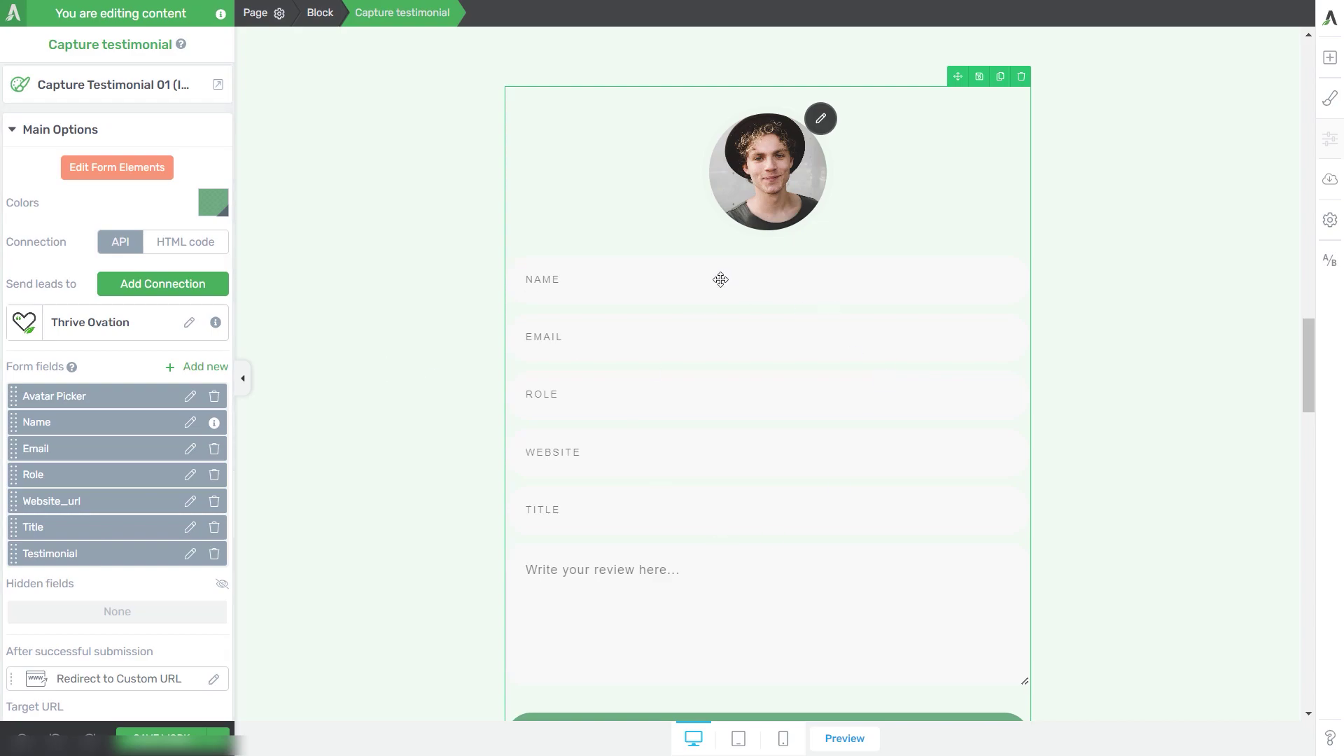
Step: Drag the form fields so Title comes before Website_url, then delete the Role field
left_click_drag(10, 474, 8, 505)
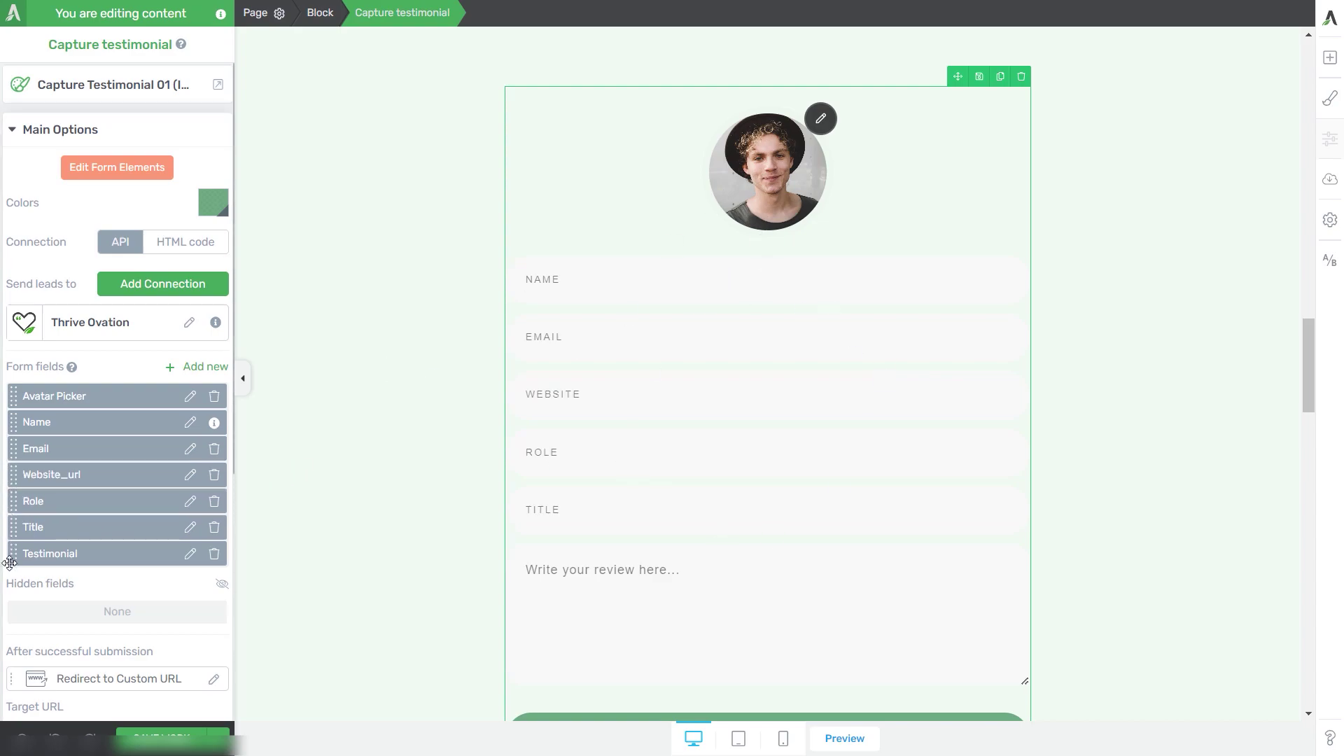
left_click_drag(12, 557, 13, 431)
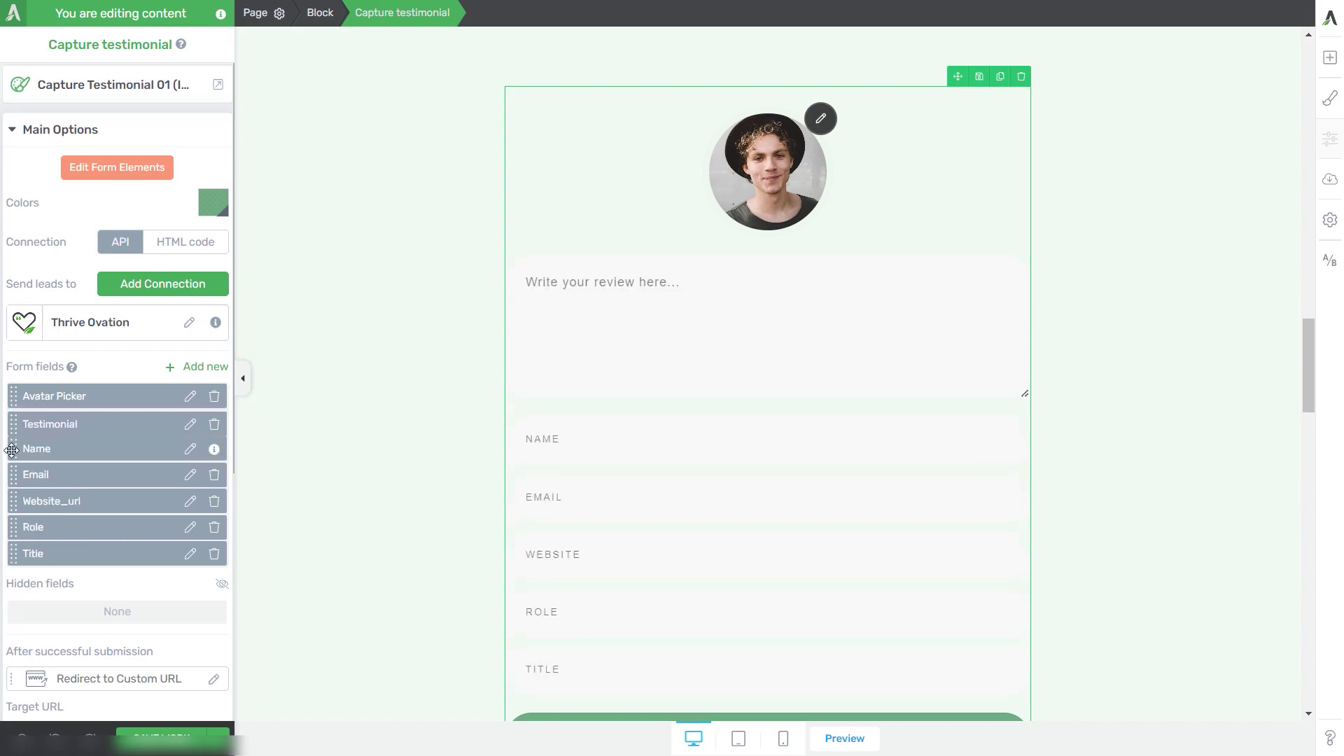
left_click(213, 555)
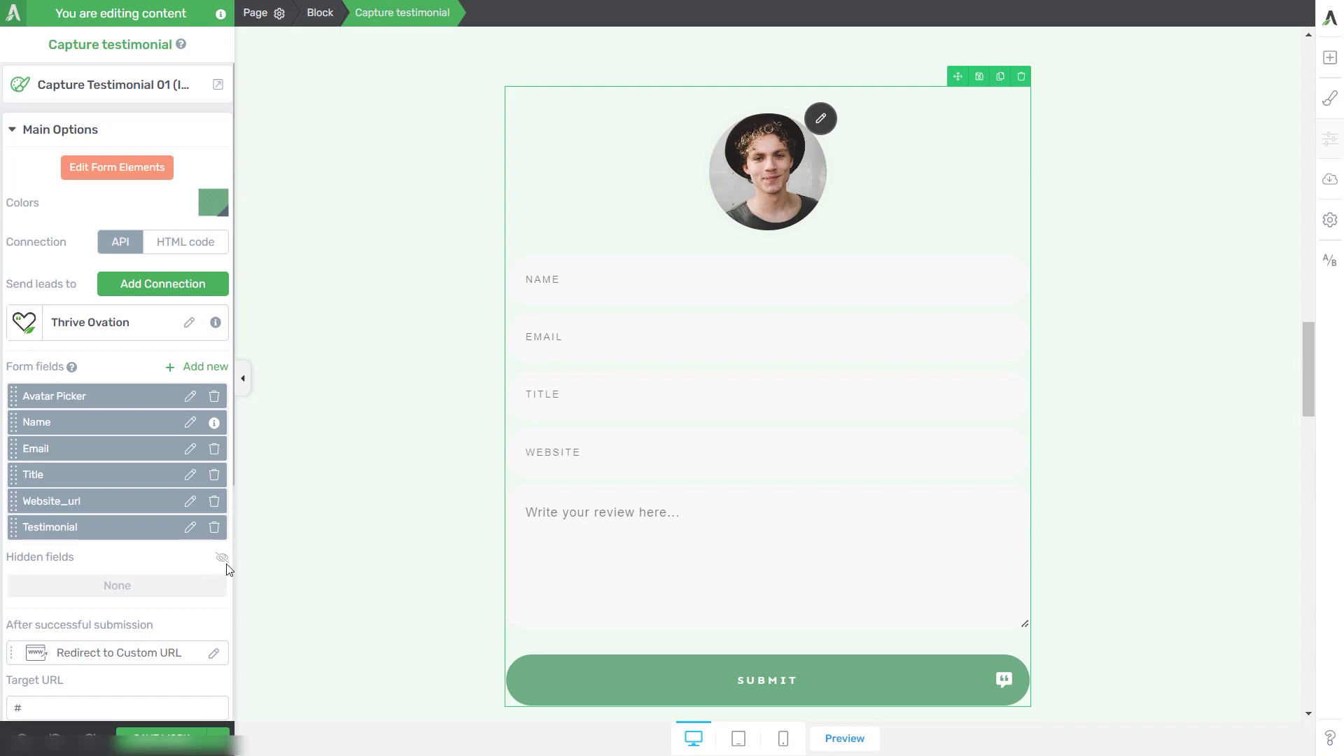
Step: Open the Name field settings and the Add new field popup, cancelling both without changes
left_click(189, 423)
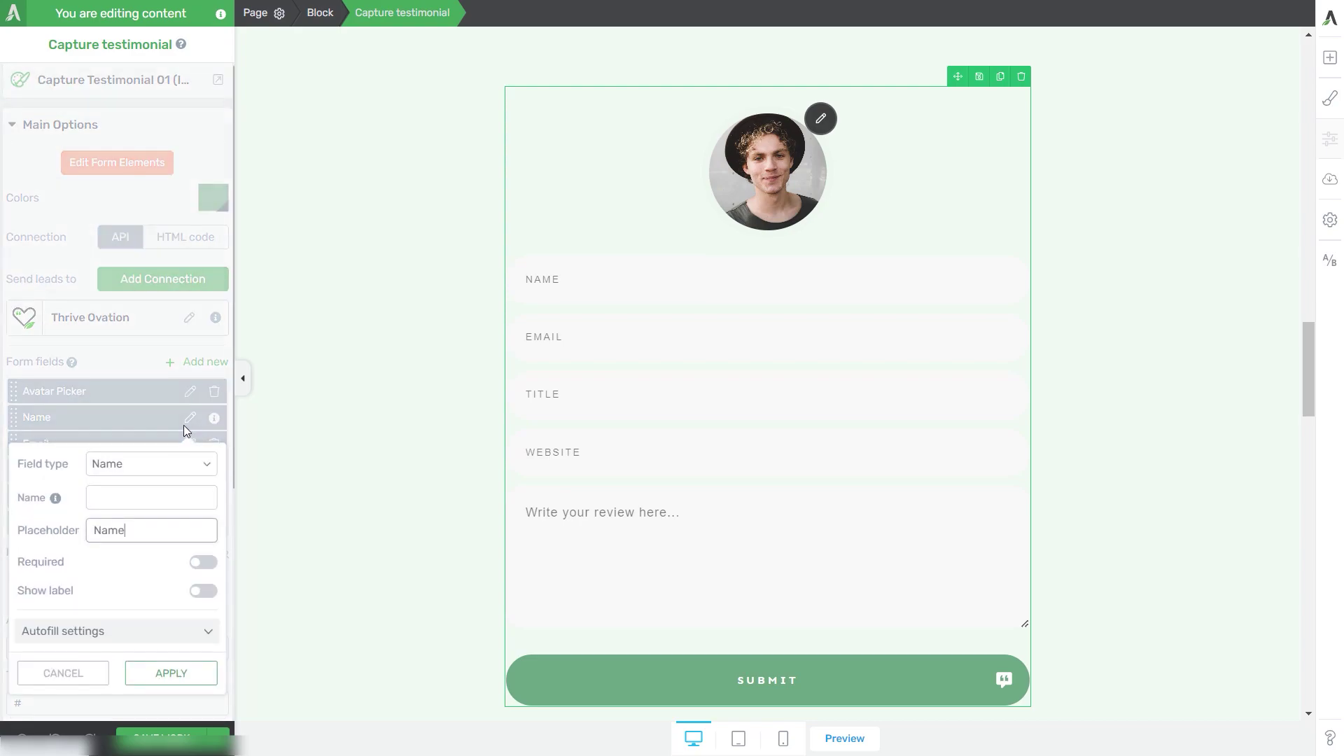
left_click(63, 673)
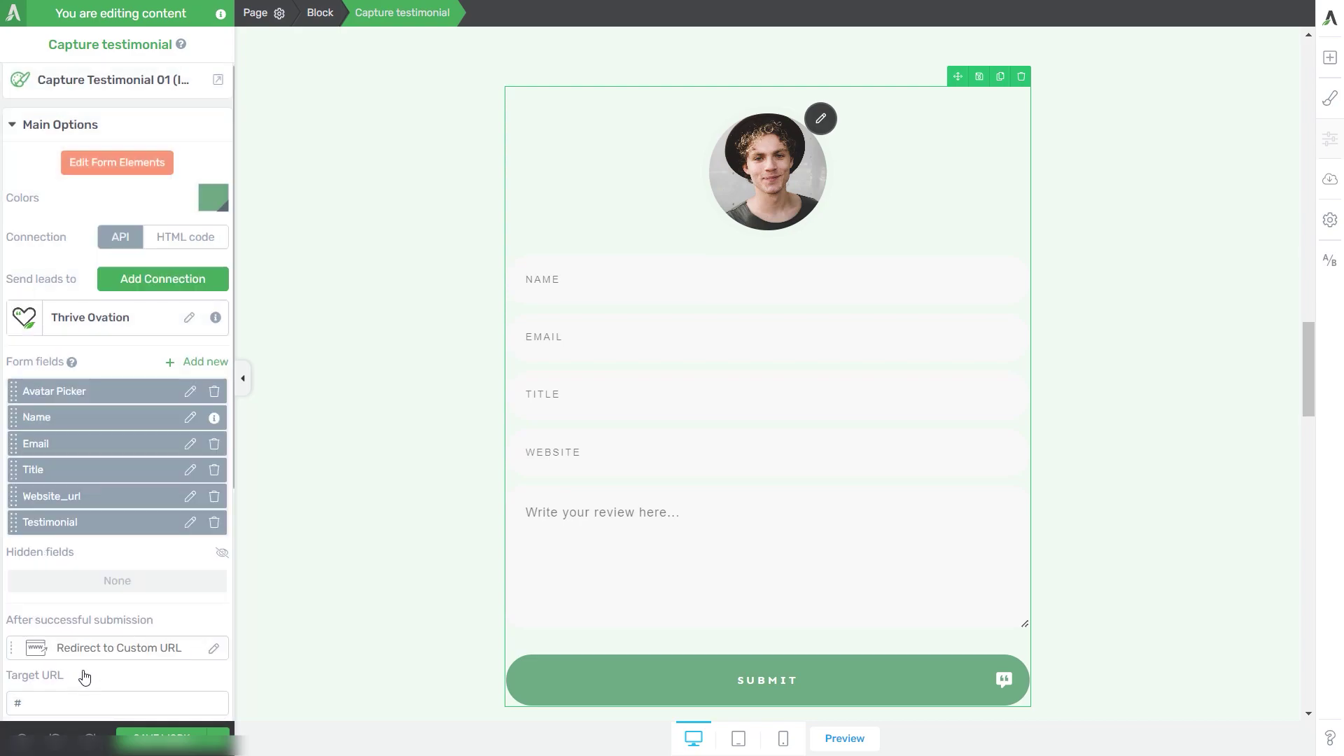
left_click(203, 363)
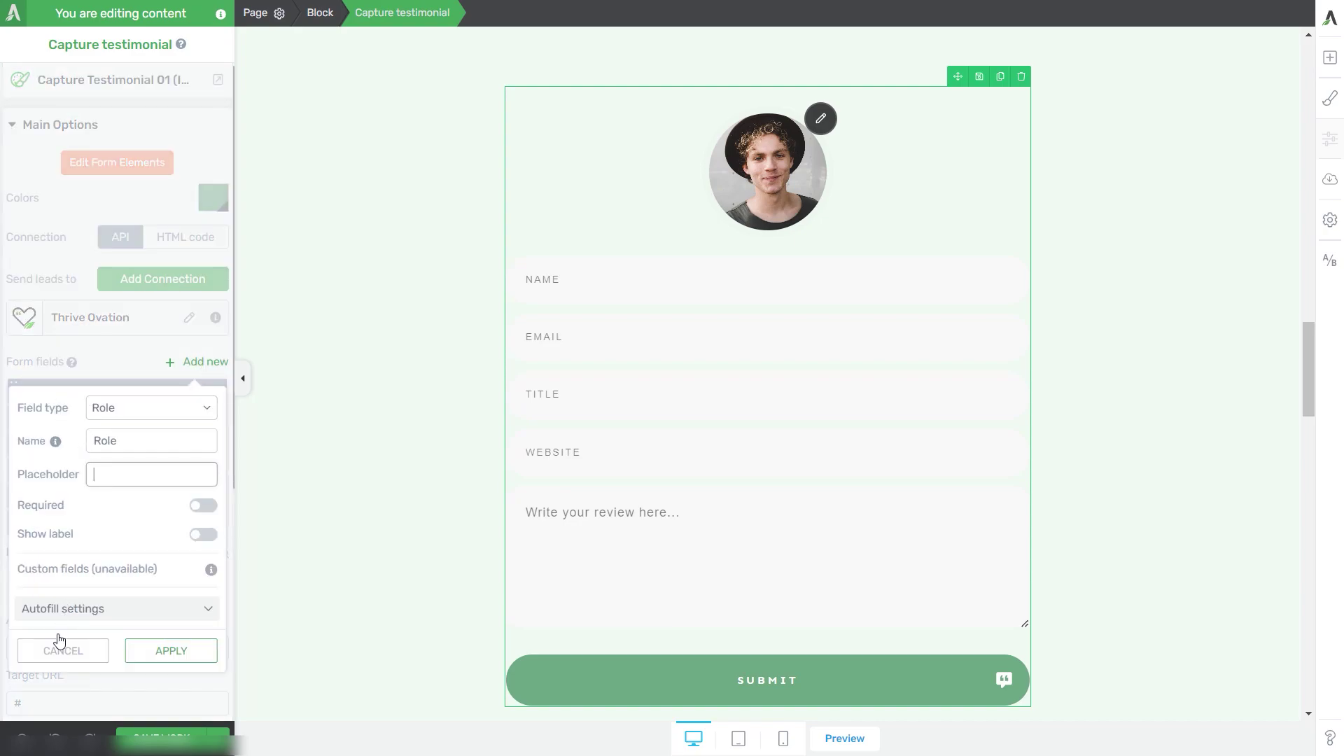
left_click(57, 663)
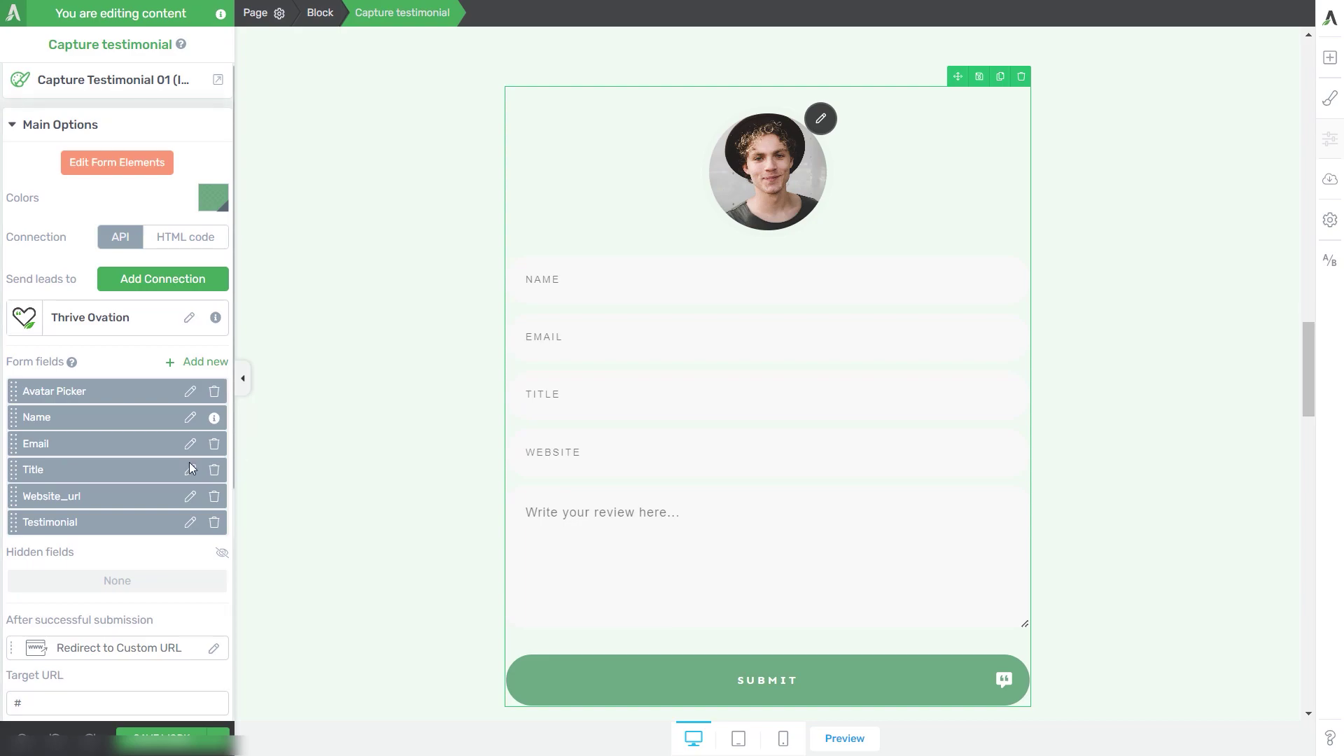
scroll(50, 651, "down", 3)
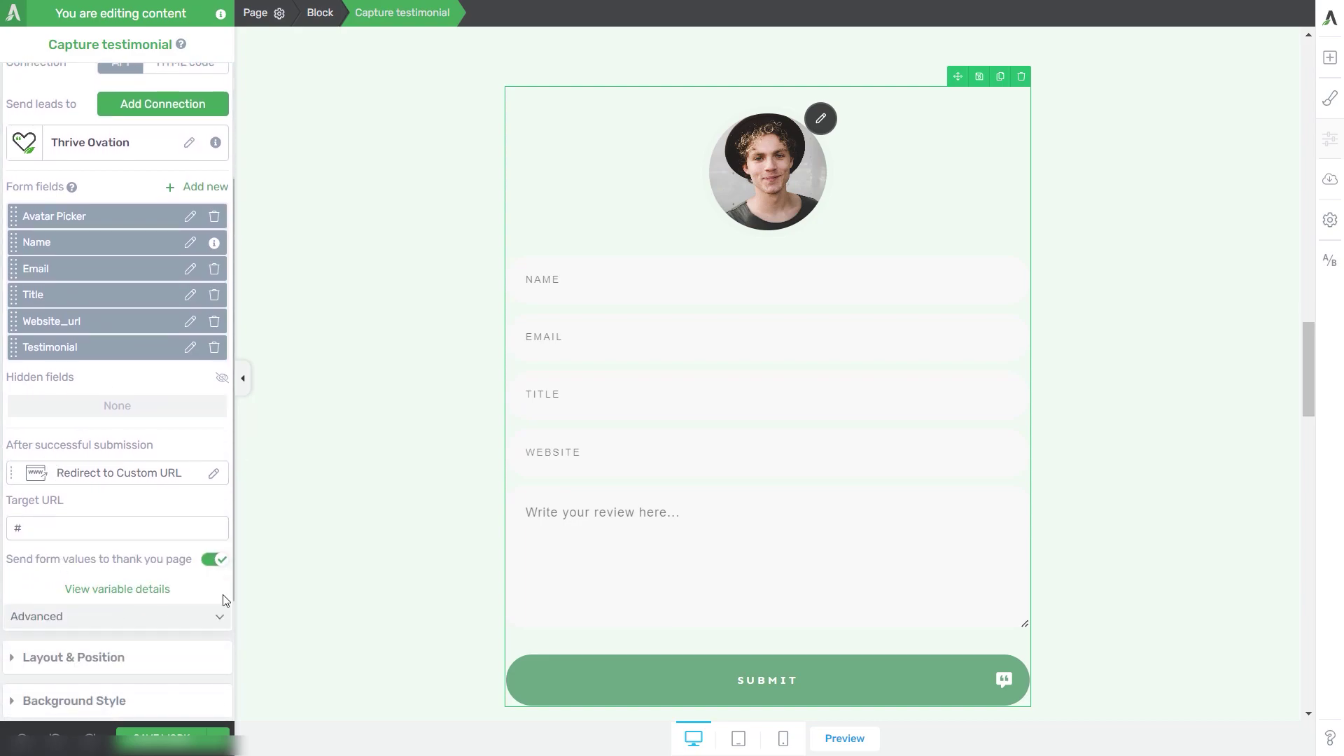
left_click(36, 474)
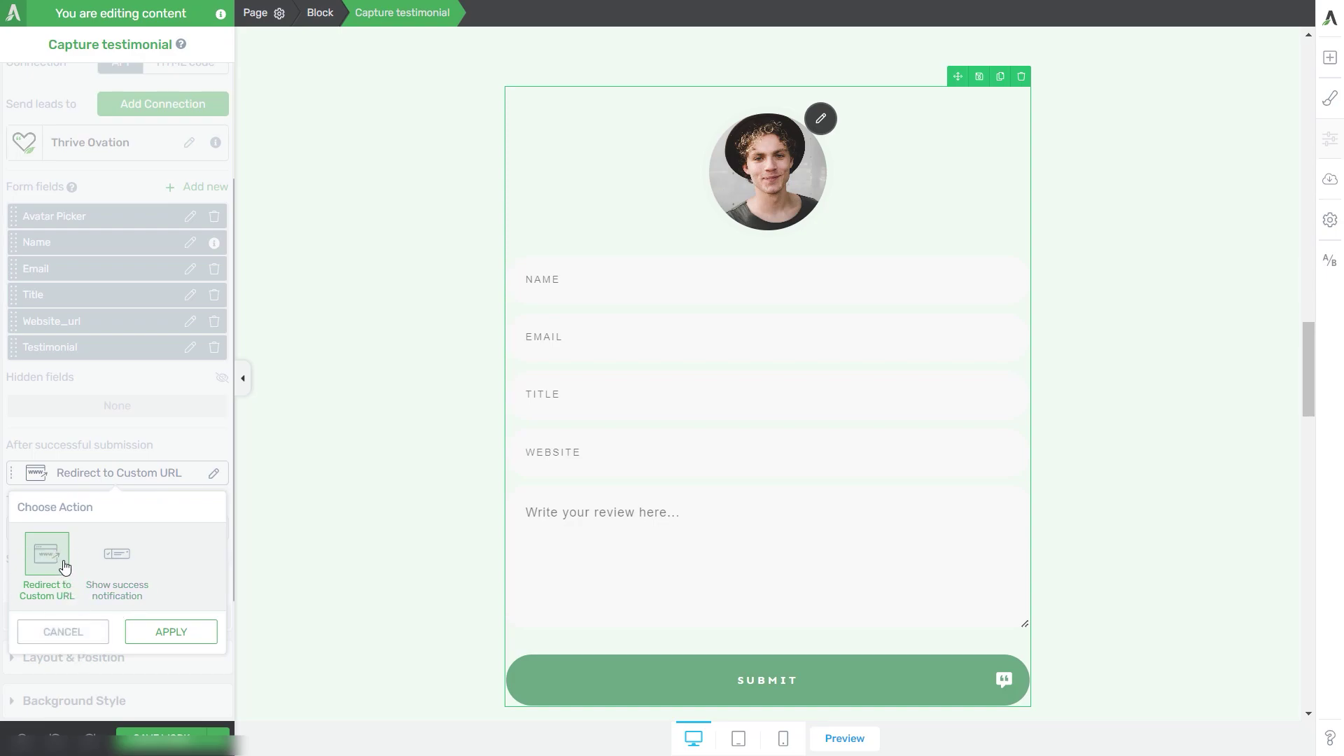
left_click(77, 637)
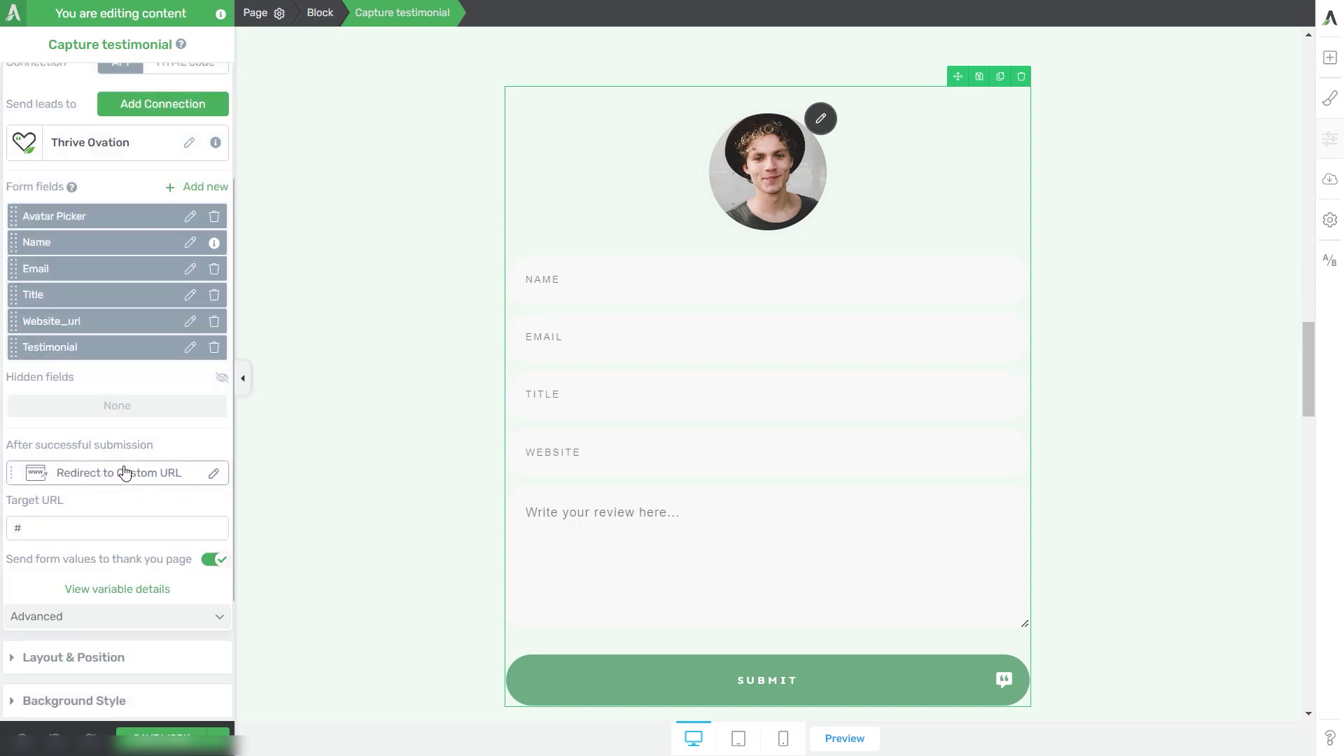
left_click(91, 528)
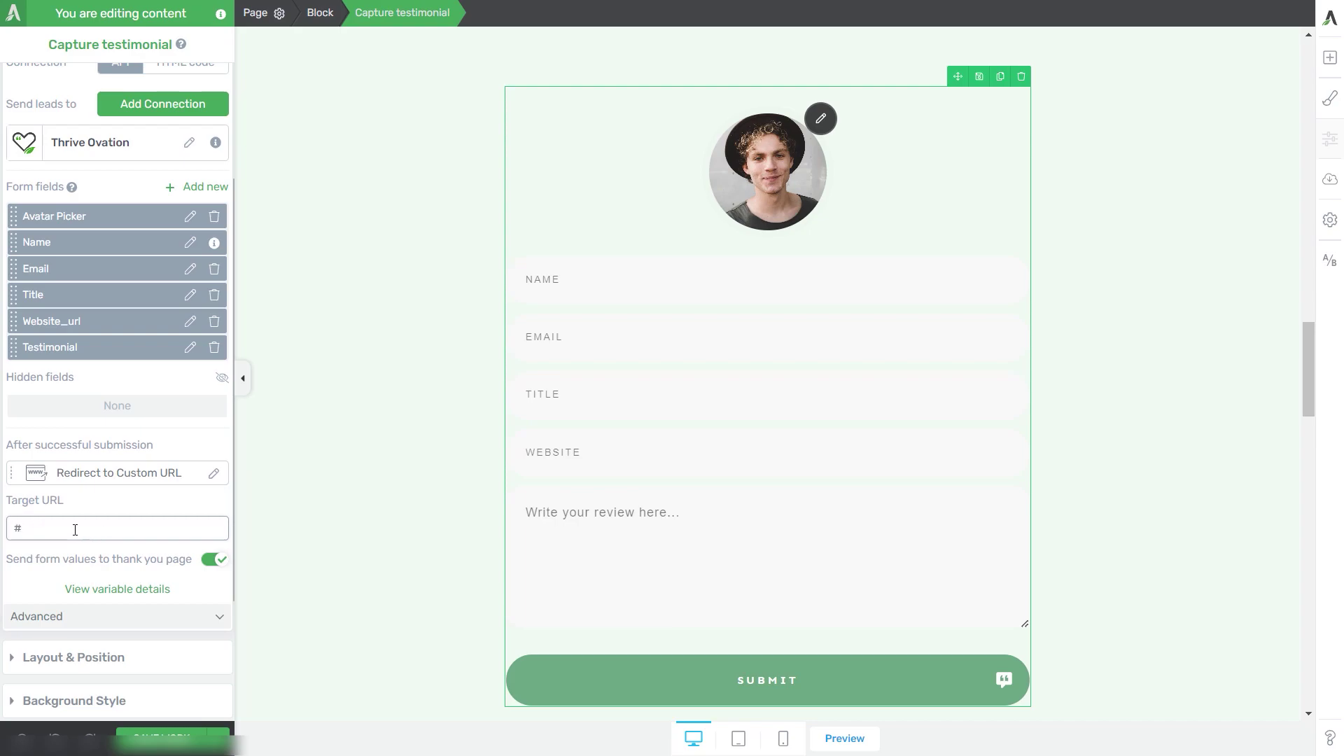
left_click(140, 473)
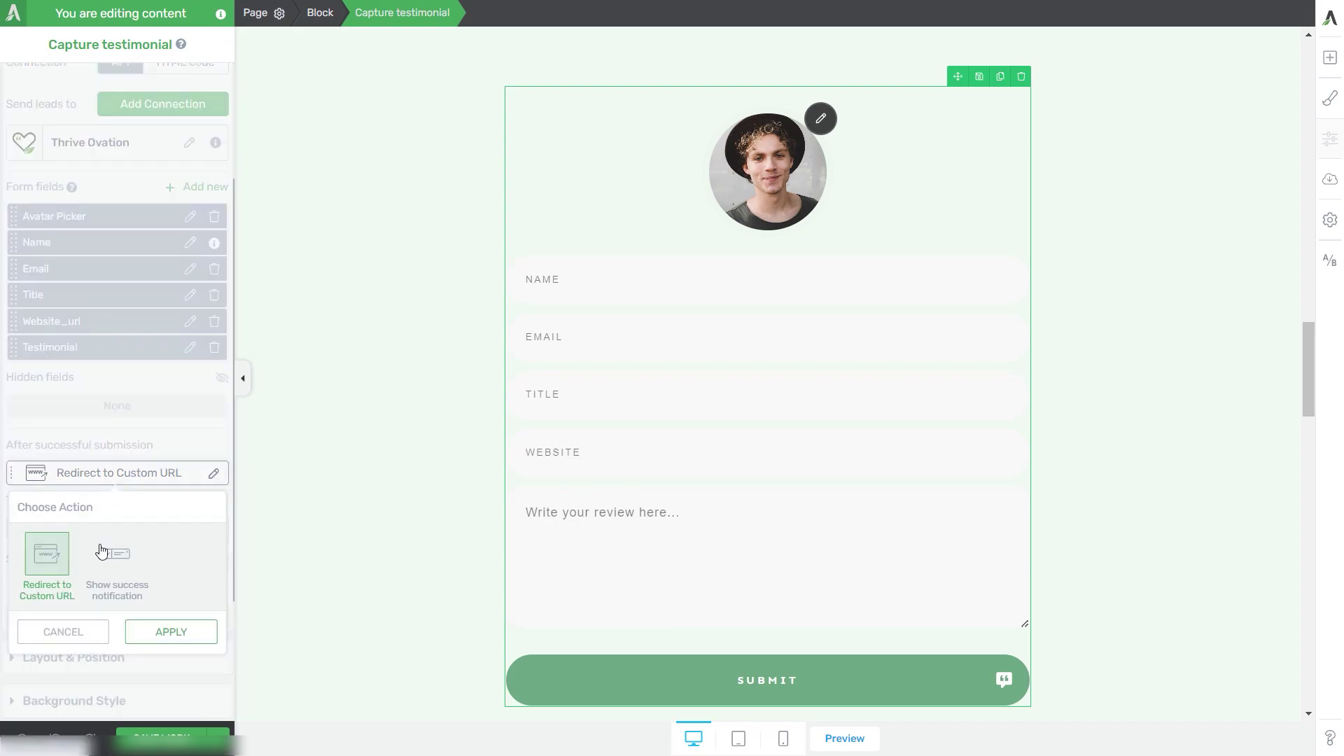
left_click(113, 561)
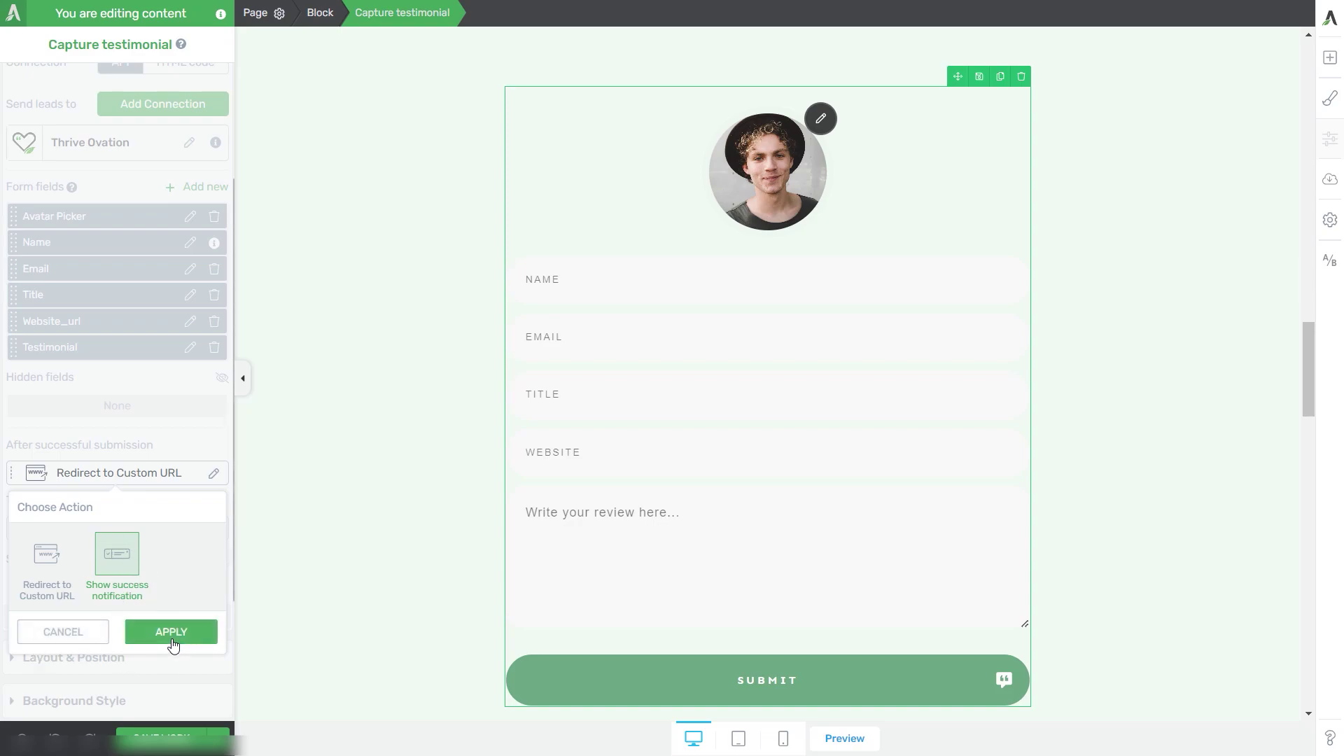
left_click(172, 632)
left_click(15, 526)
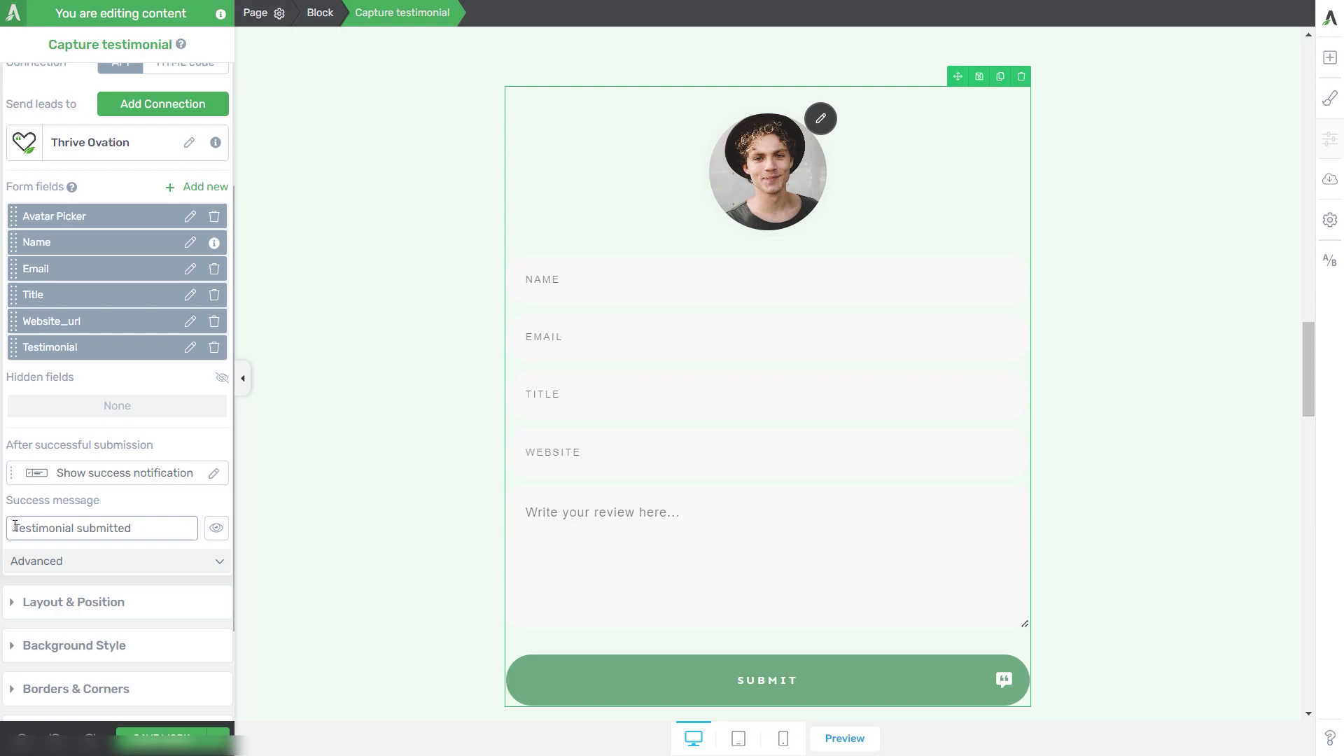
left_click(217, 533)
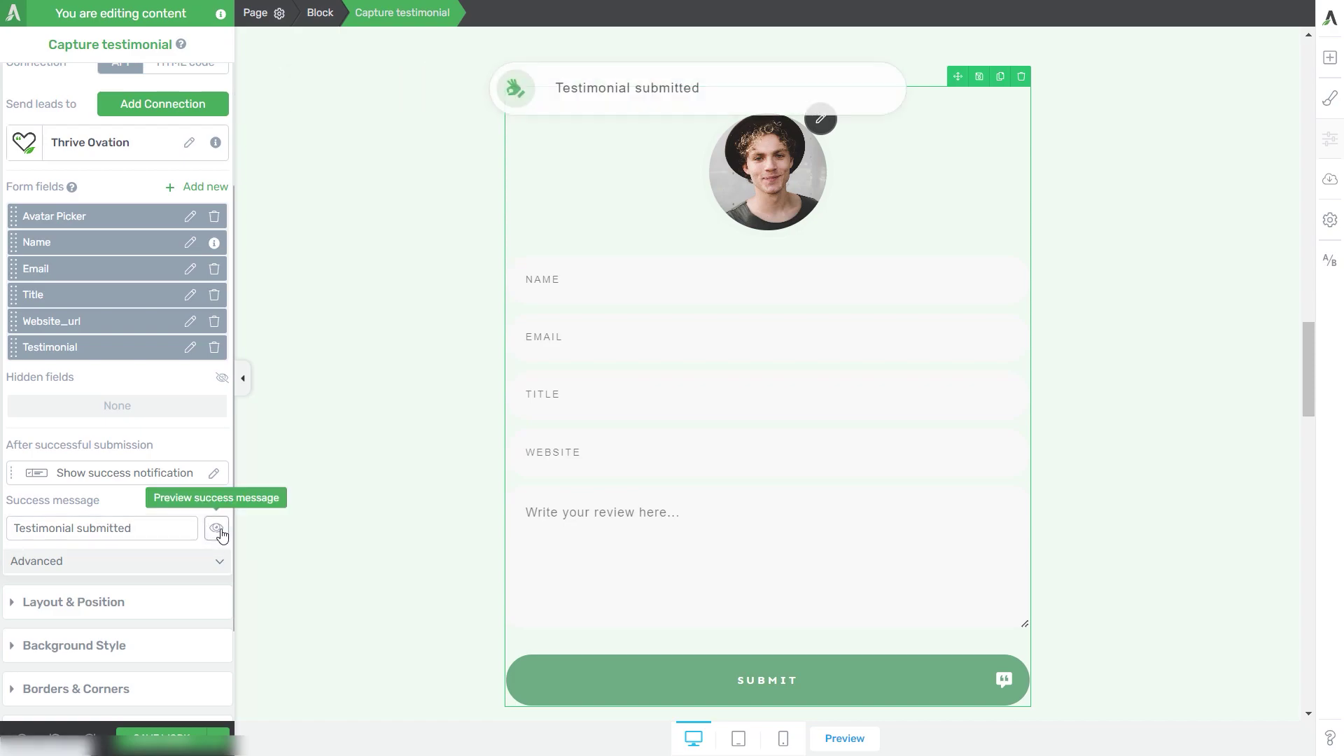
left_click(124, 472)
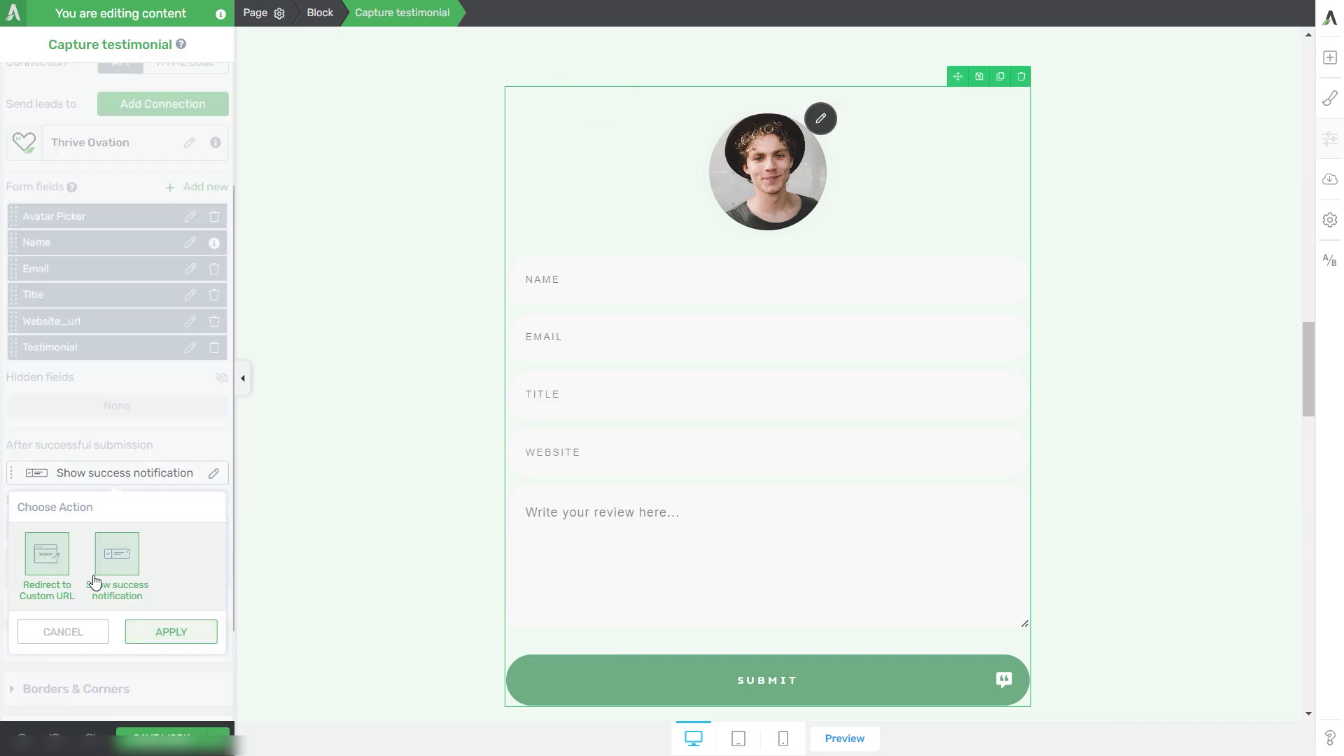
left_click(171, 632)
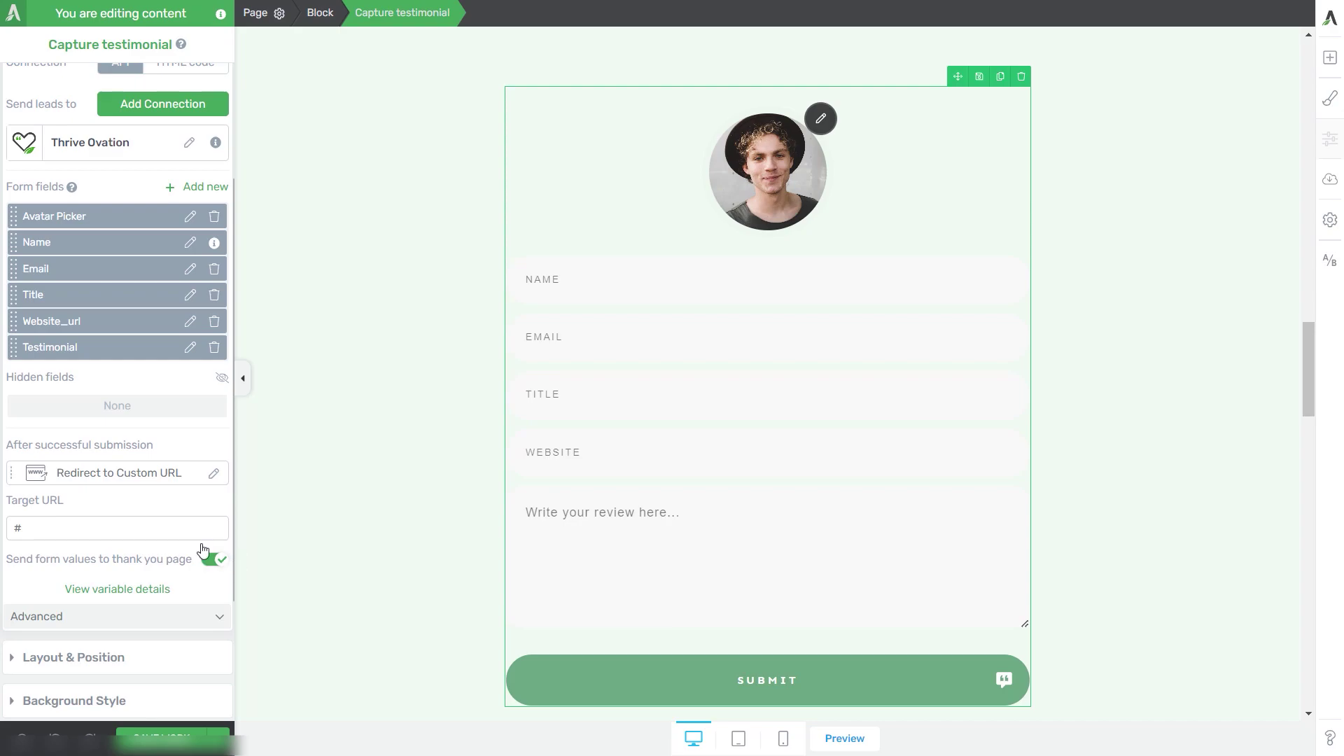
Step: Switch off 'Send form values to thank you page' and expand Advanced, showing form identifier -form-y0o3pw with captcha off
left_click(211, 559)
left_click(115, 603)
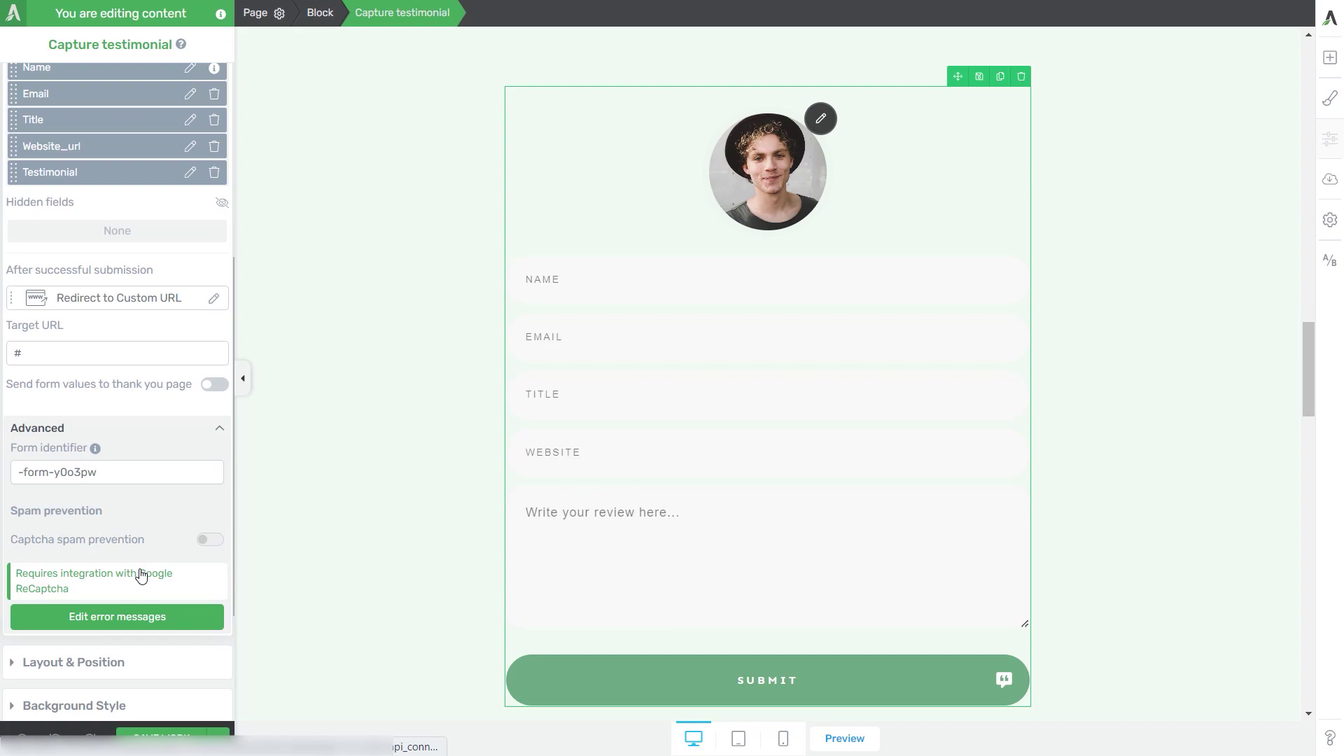
left_click(169, 429)
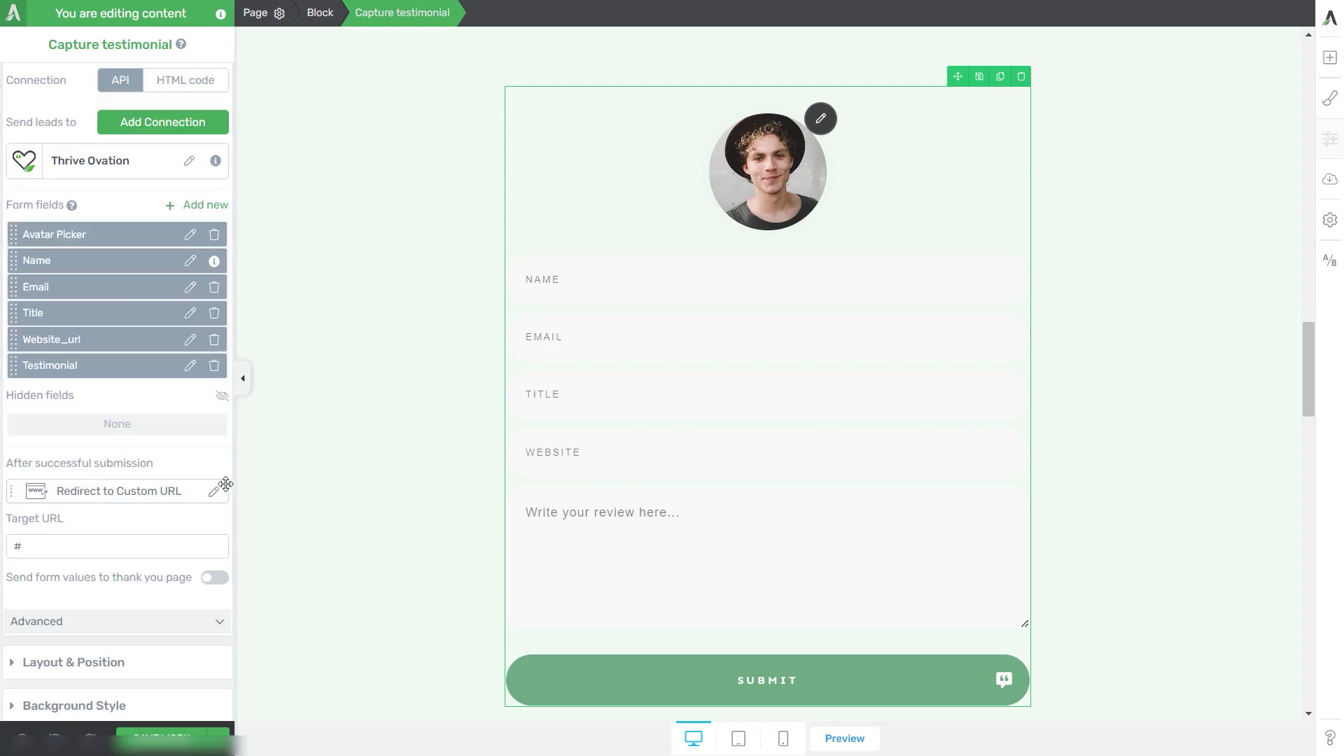
left_click(87, 621)
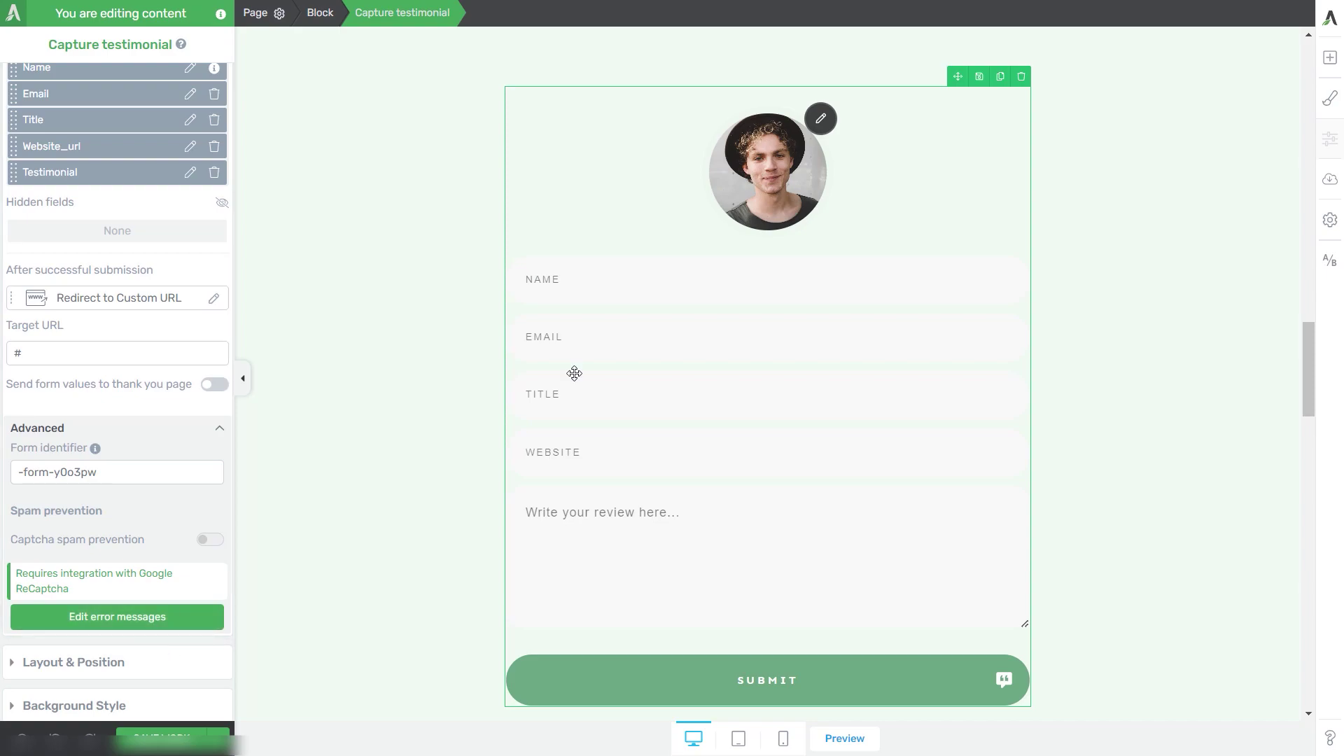
left_click(78, 616)
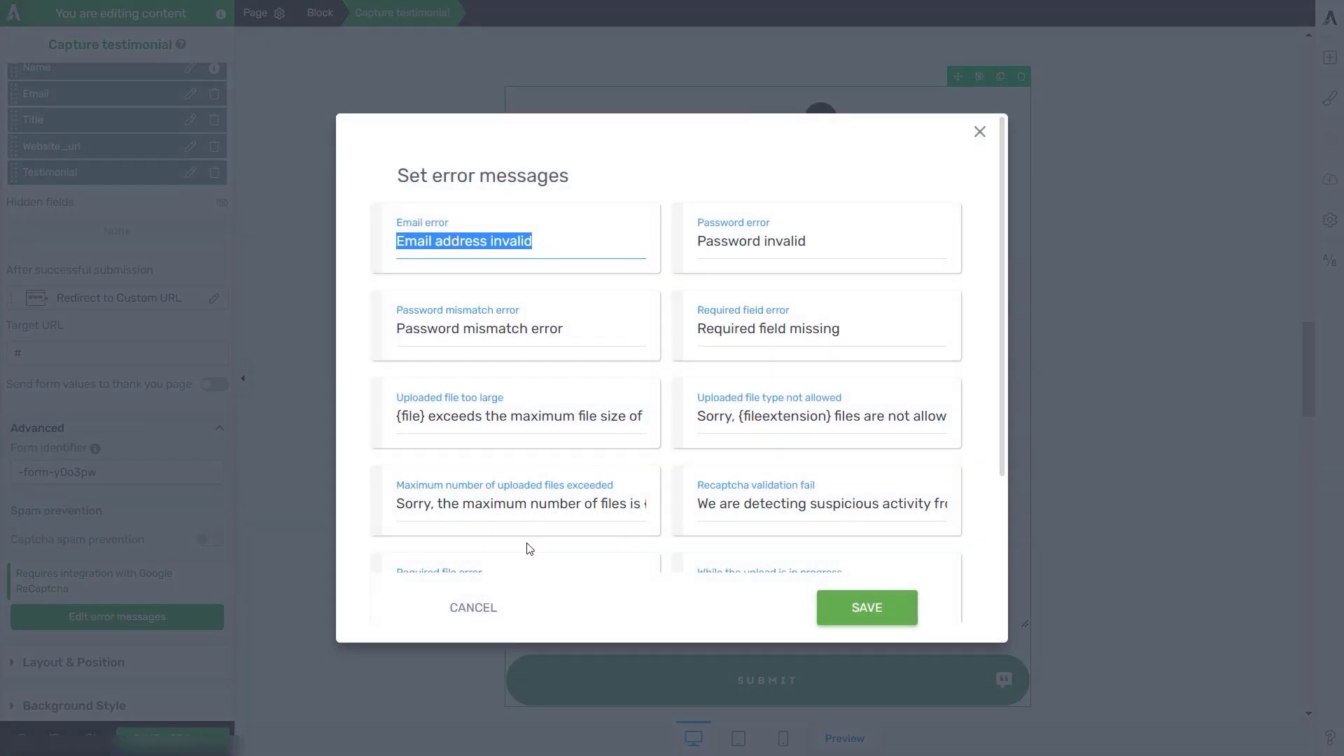
left_click(965, 187)
mouse_move(1001, 166)
left_mouse_down()
mouse_move(988, 322)
mouse_move(990, 185)
left_mouse_up()
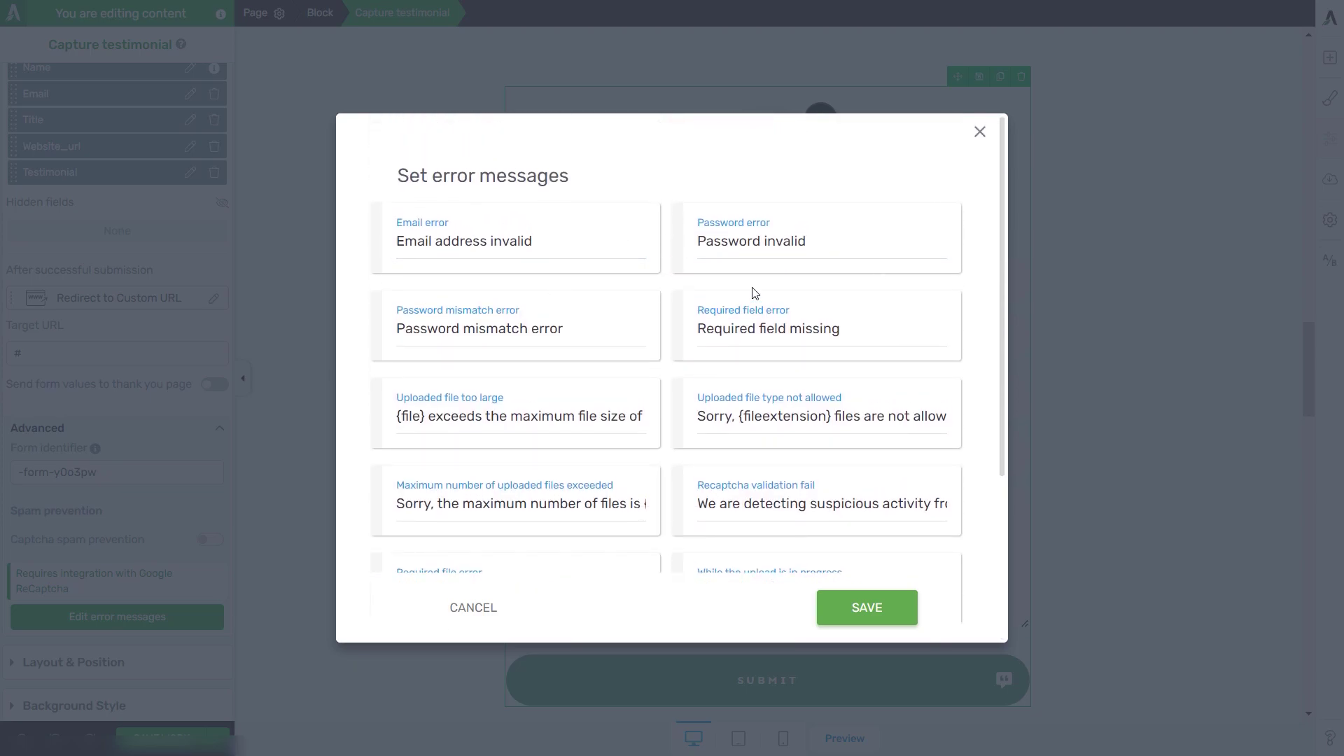
left_click(980, 132)
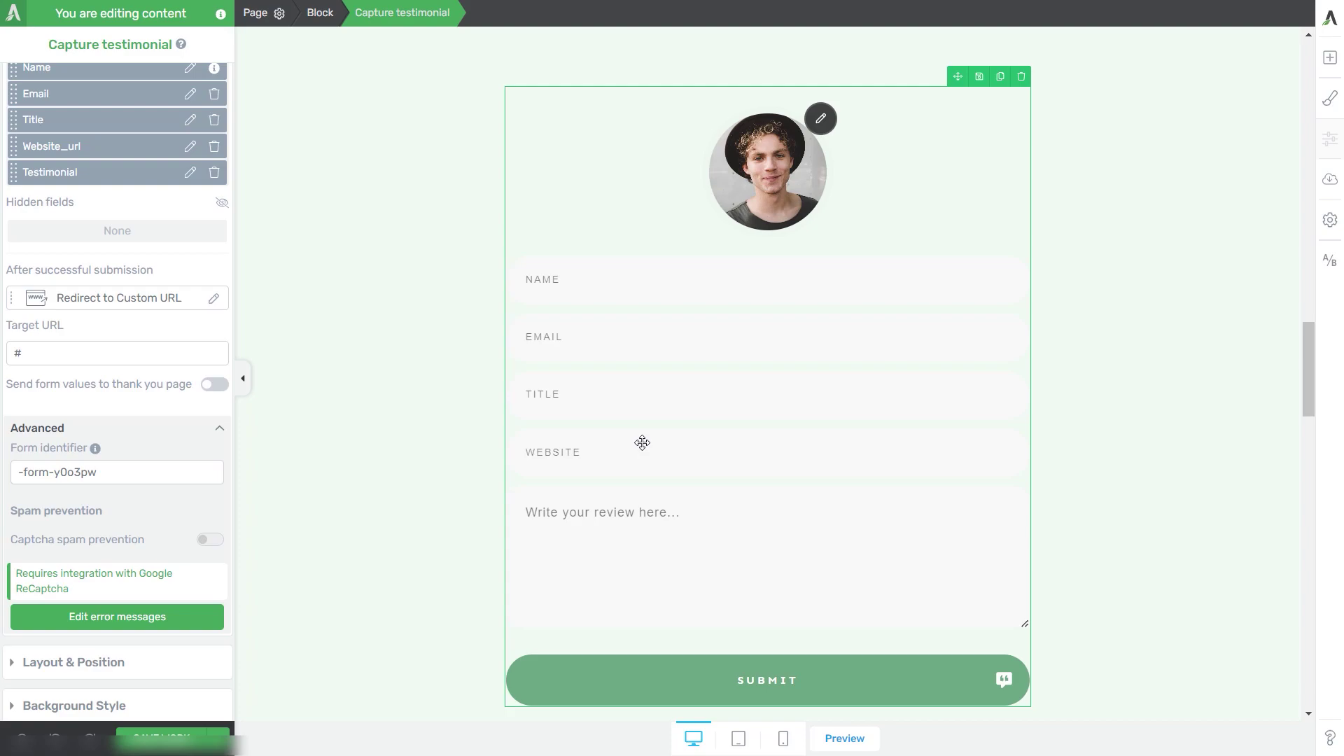